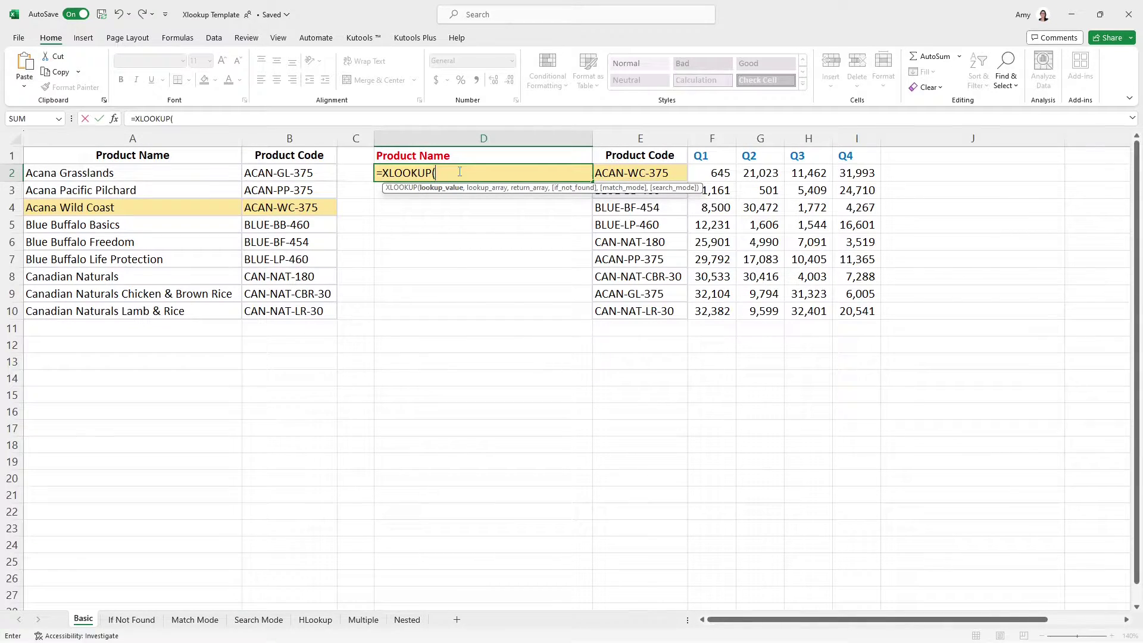
Complete D2's XLOOKUP with lookup value E2, lookup array $B$2:$B$10 and return array $A$2:$A$10.
{"action": "left_click", "coordinate": [680, 174]}
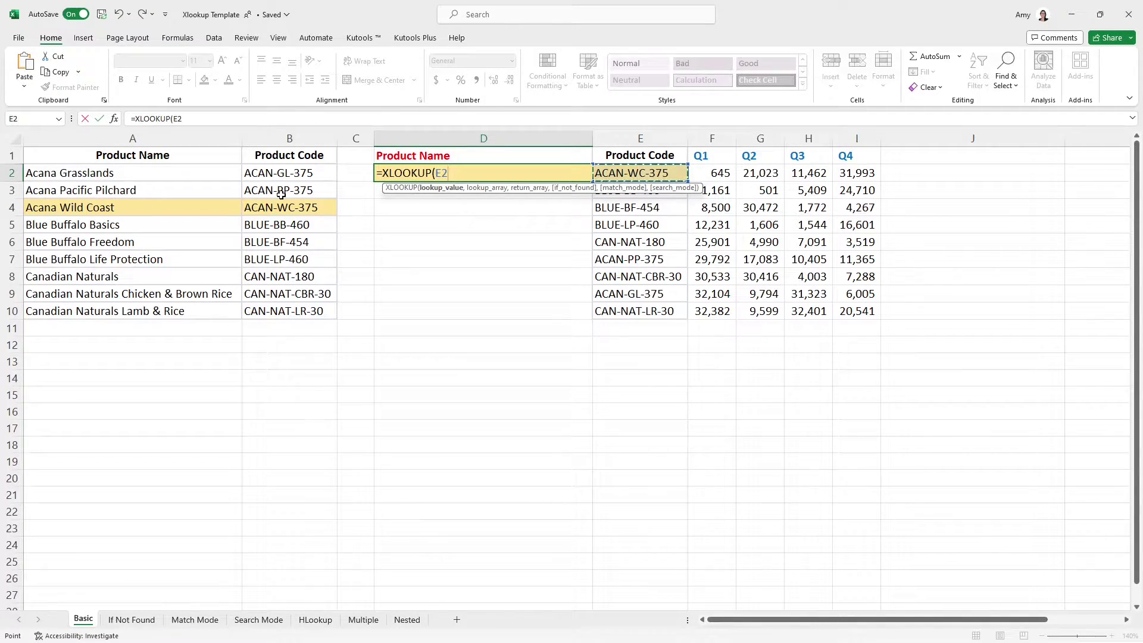
{"action": "type", "text": ","}
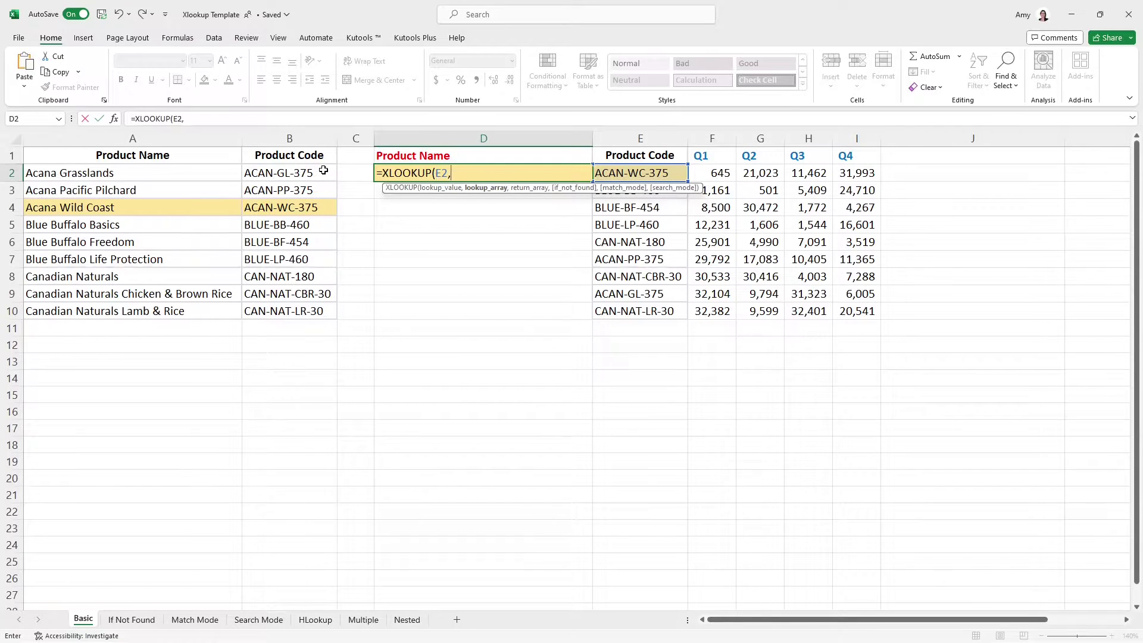
{"action": "left_click_drag", "start_coordinate": [324, 170], "coordinate": [309, 309]}
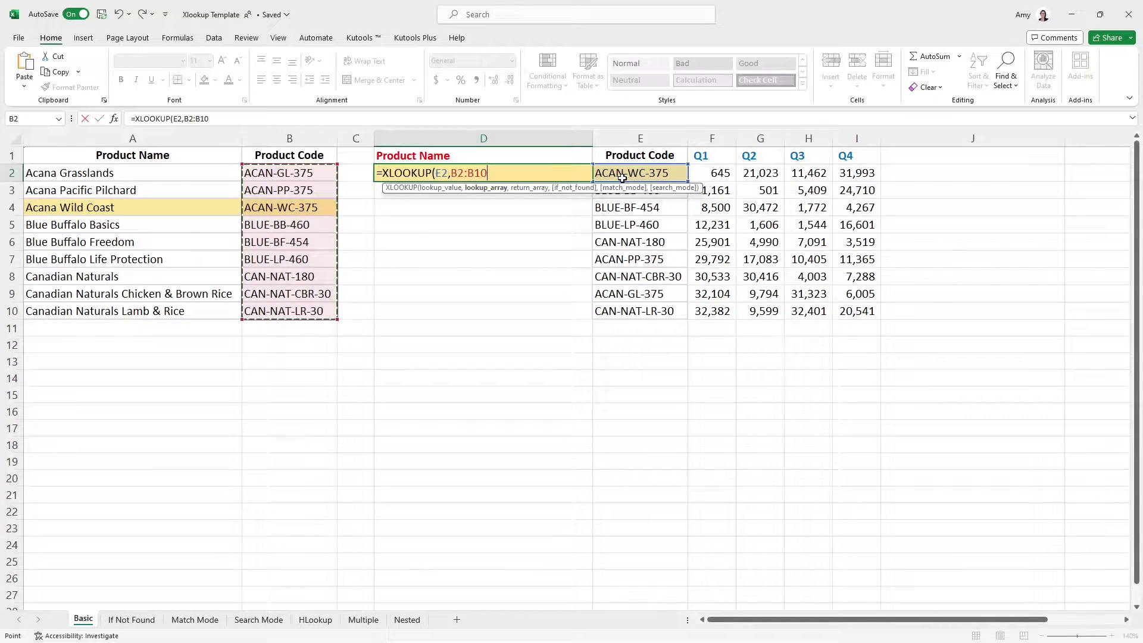
{"action": "key", "text": "F4"}
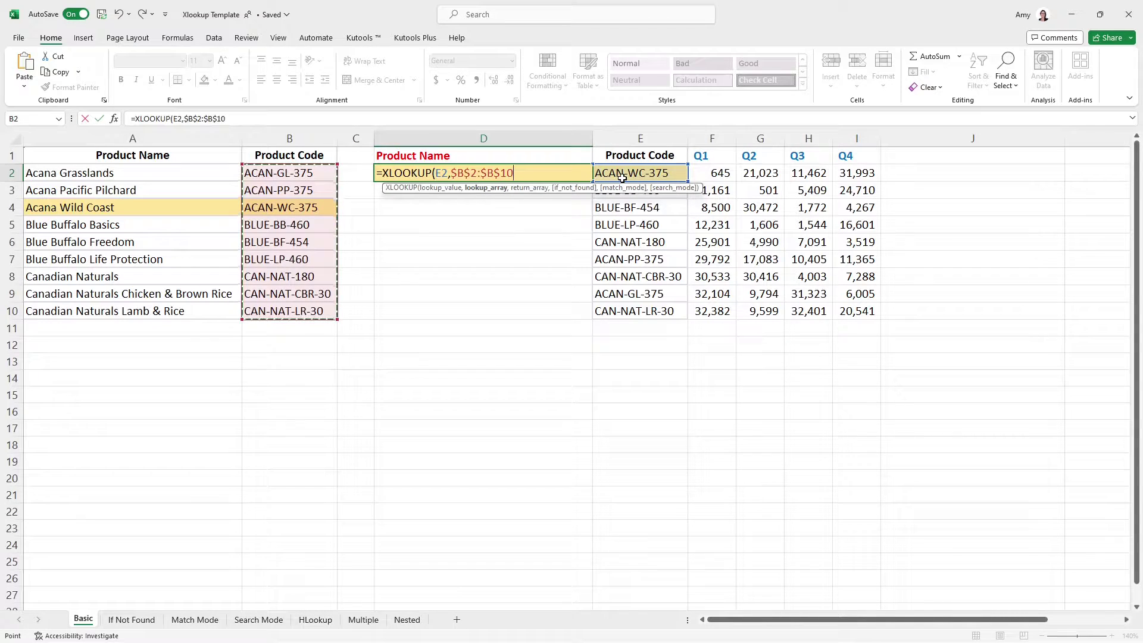
{"action": "type", "text": ","}
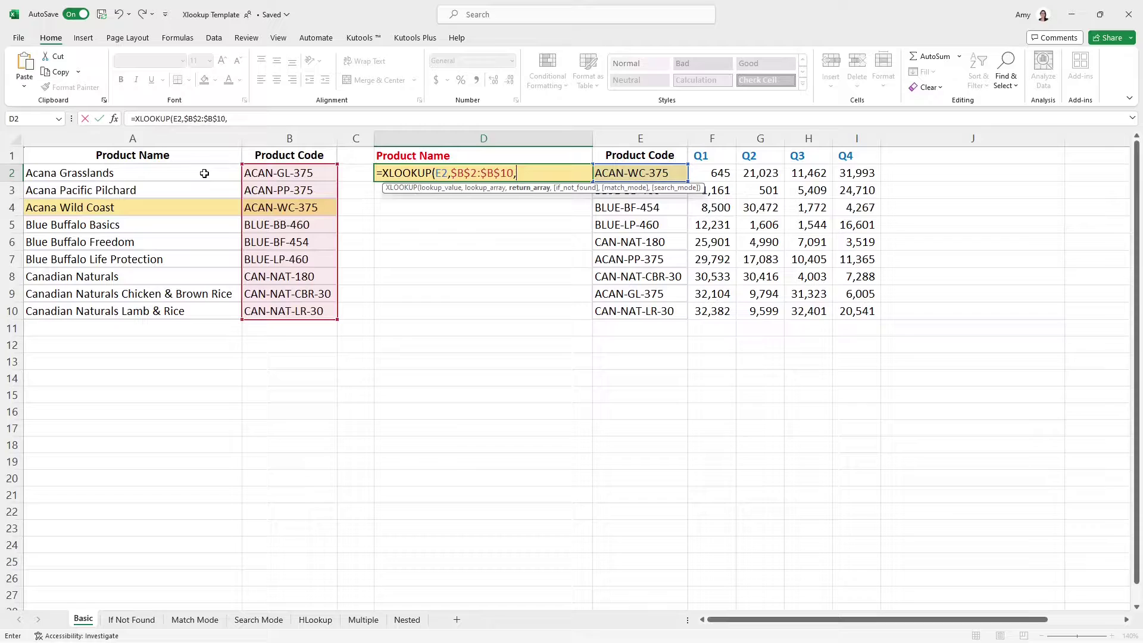
{"action": "left_click_drag", "start_coordinate": [205, 174], "coordinate": [180, 310]}
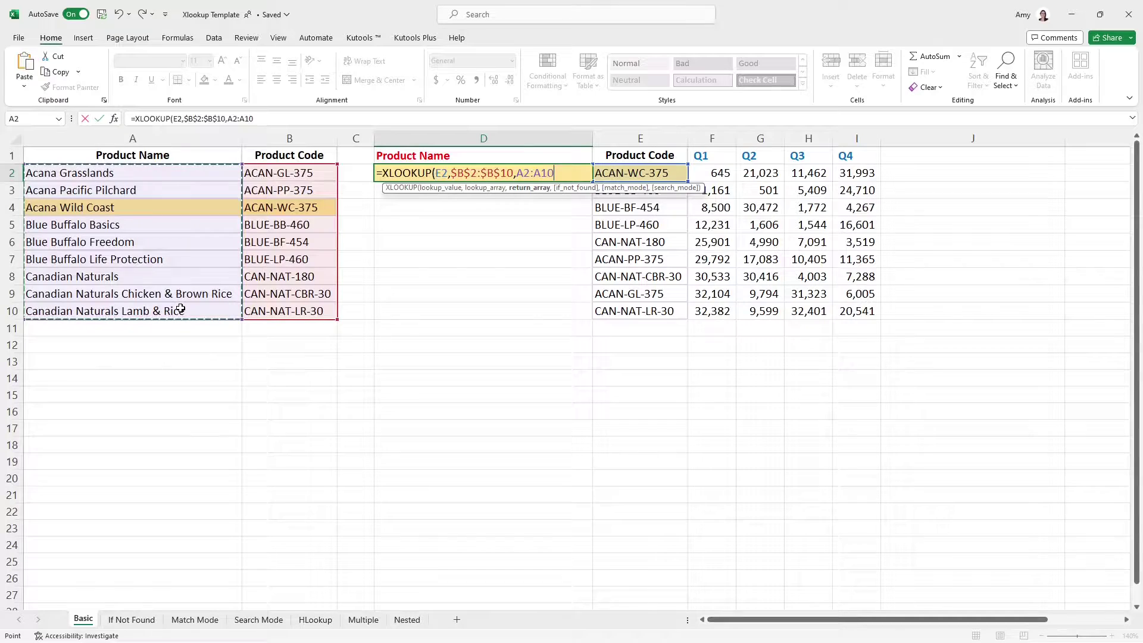
{"action": "key", "text": "F4"}
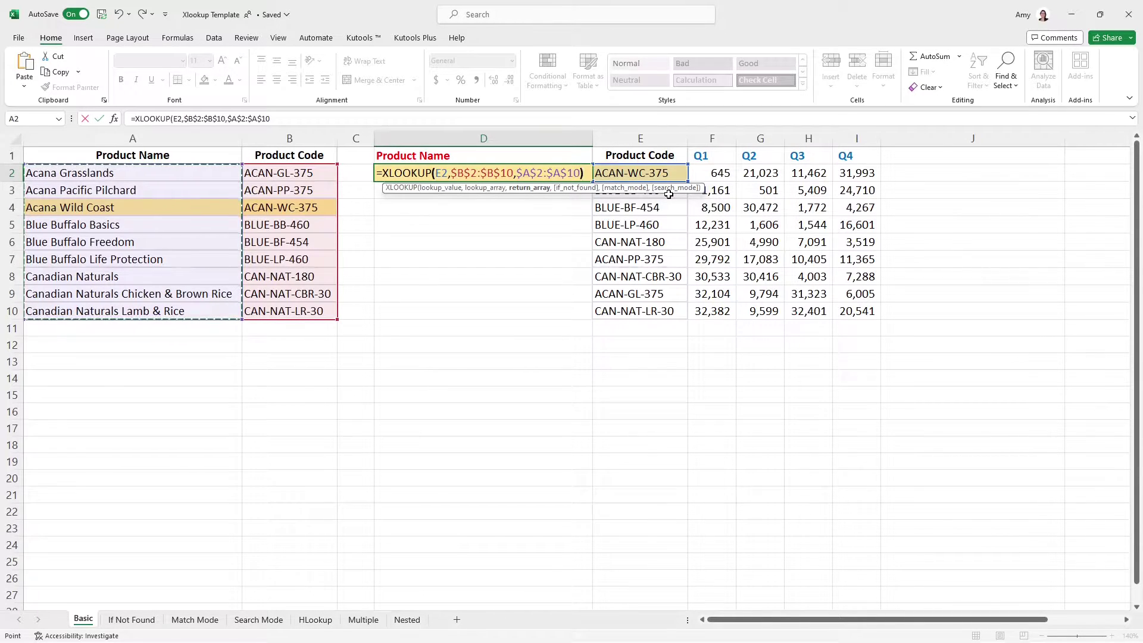
{"action": "key", "text": "Return"}
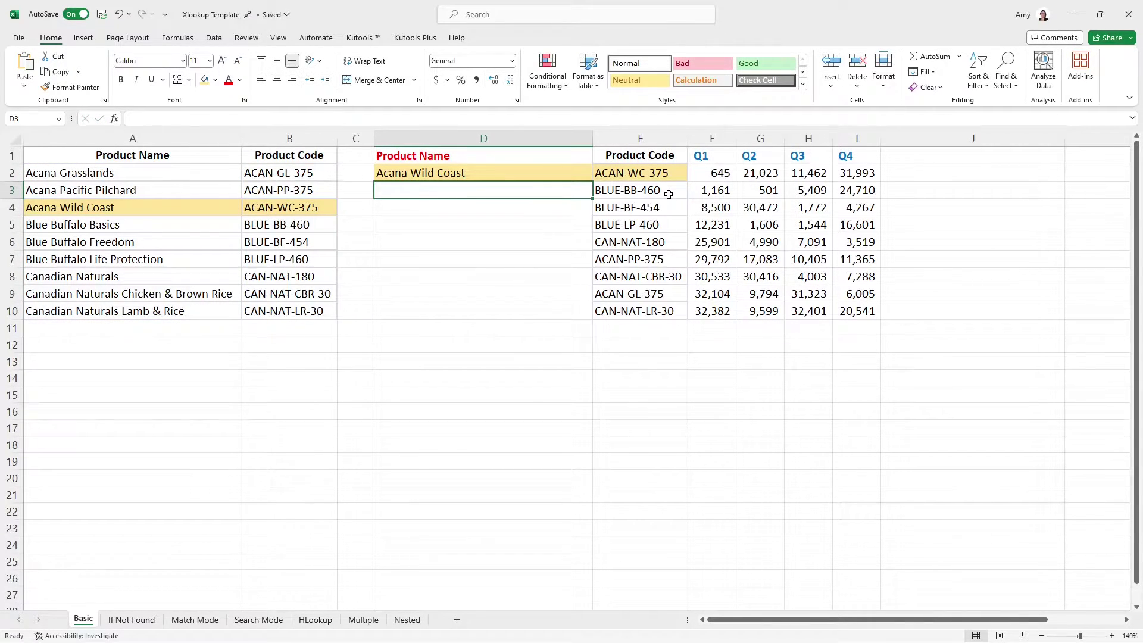
Fill D2's lookup formula down to D10, then select columns A, D and B.
{"action": "left_click", "coordinate": [576, 172]}
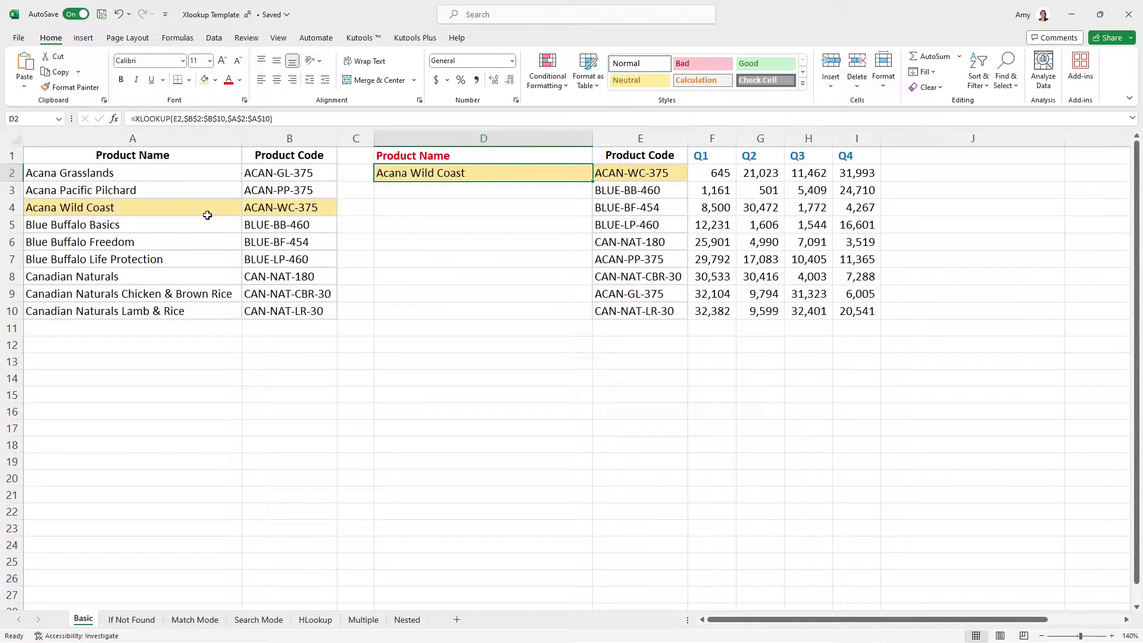
{"action": "double_click", "coordinate": [591, 181]}
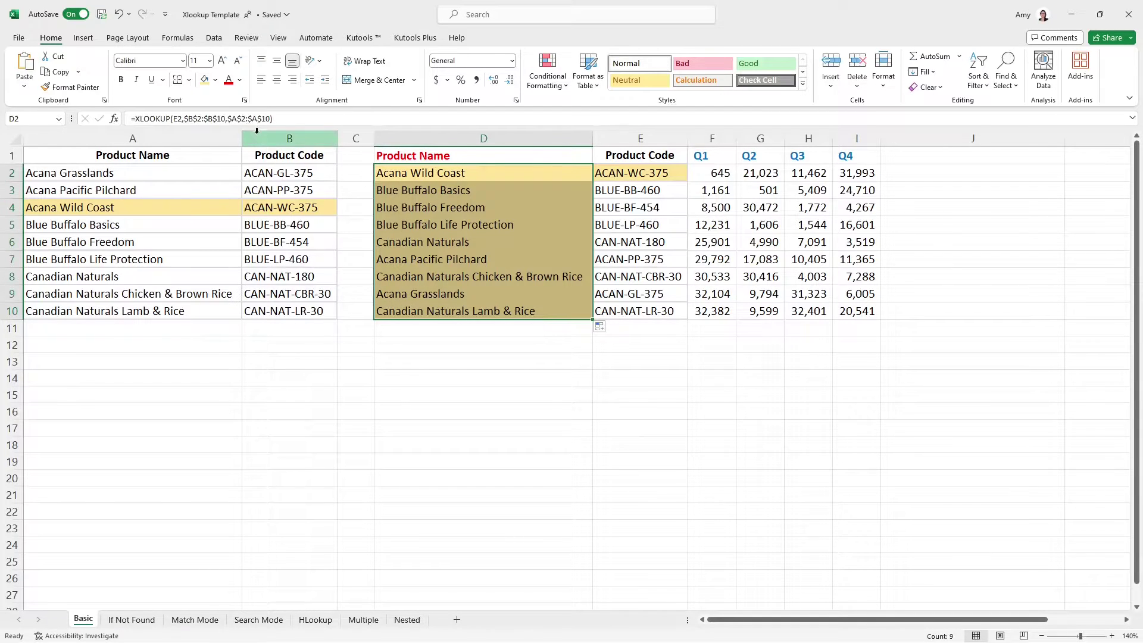
{"action": "left_click", "coordinate": [68, 132]}
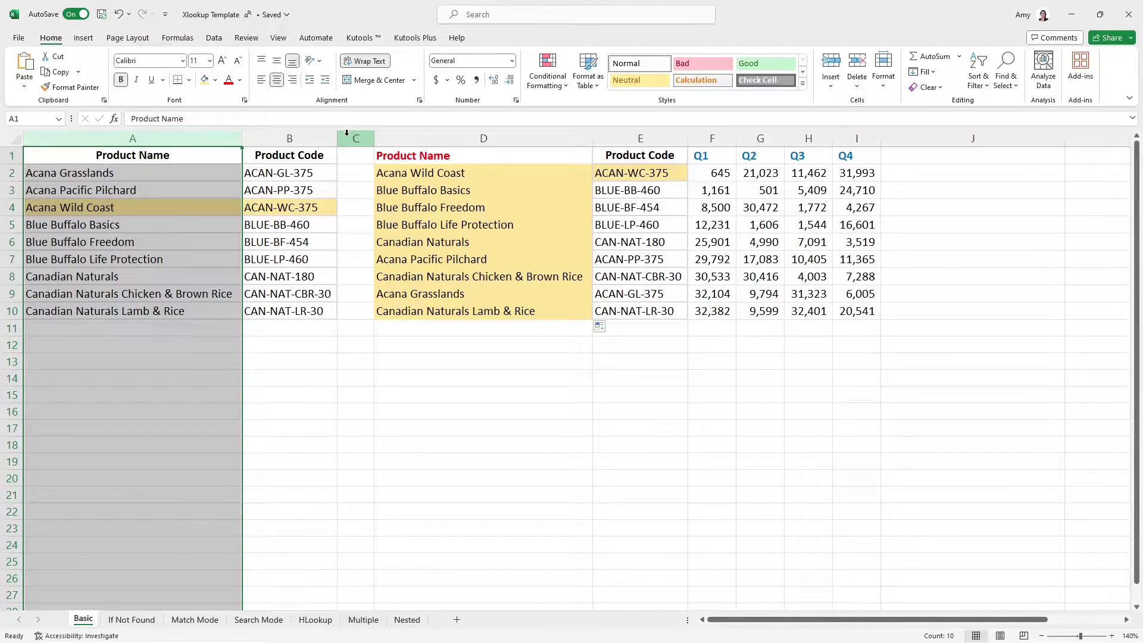
{"action": "left_click", "coordinate": [403, 134]}
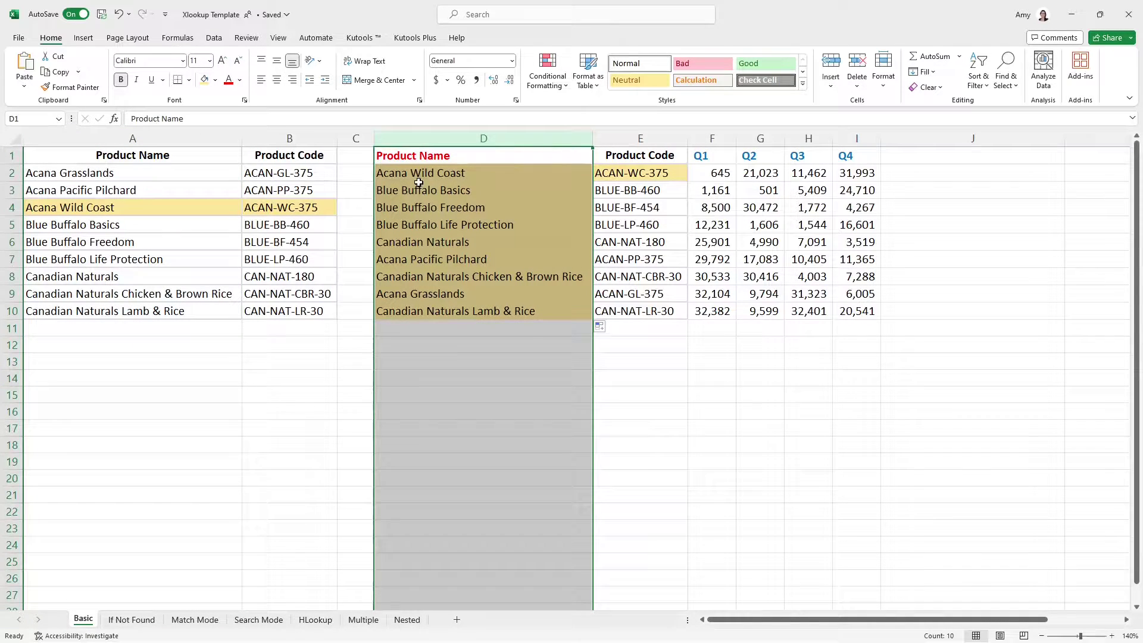
{"action": "left_click", "coordinate": [303, 131]}
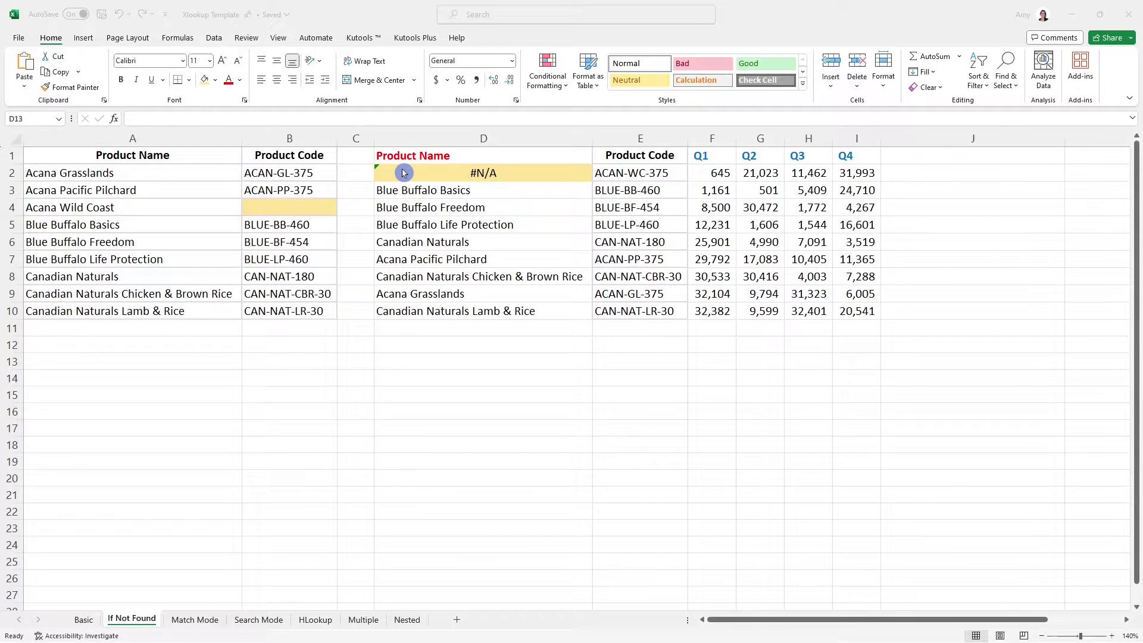
Add "Out of Stock" as the if_not_found argument of D2's XLOOKUP.
{"action": "left_click", "coordinate": [404, 173]}
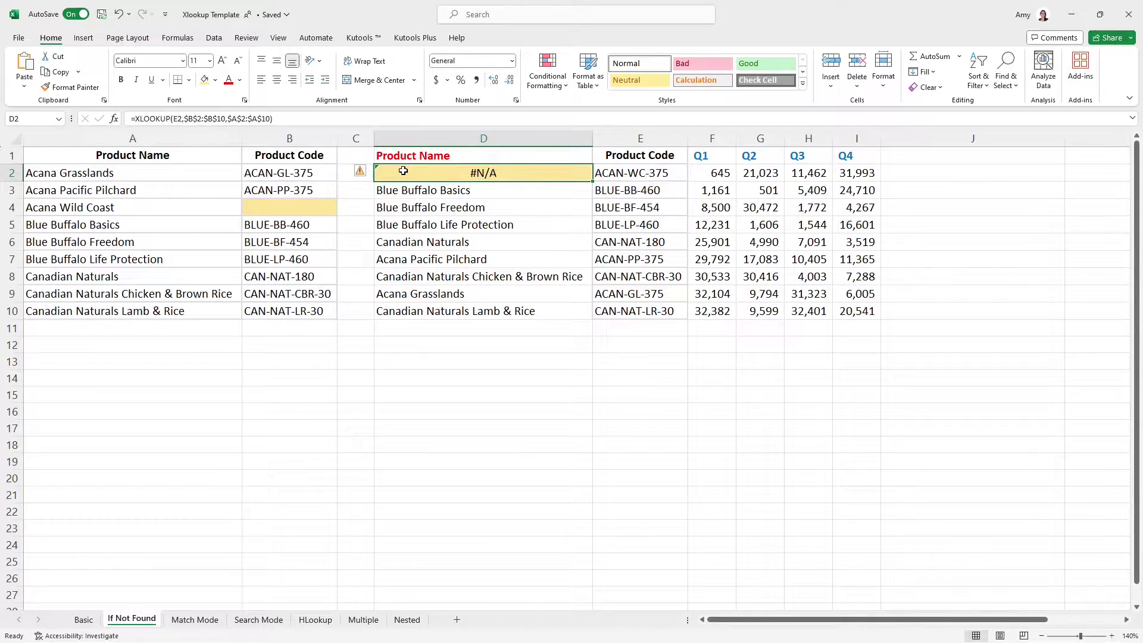
{"action": "left_click", "coordinate": [286, 121]}
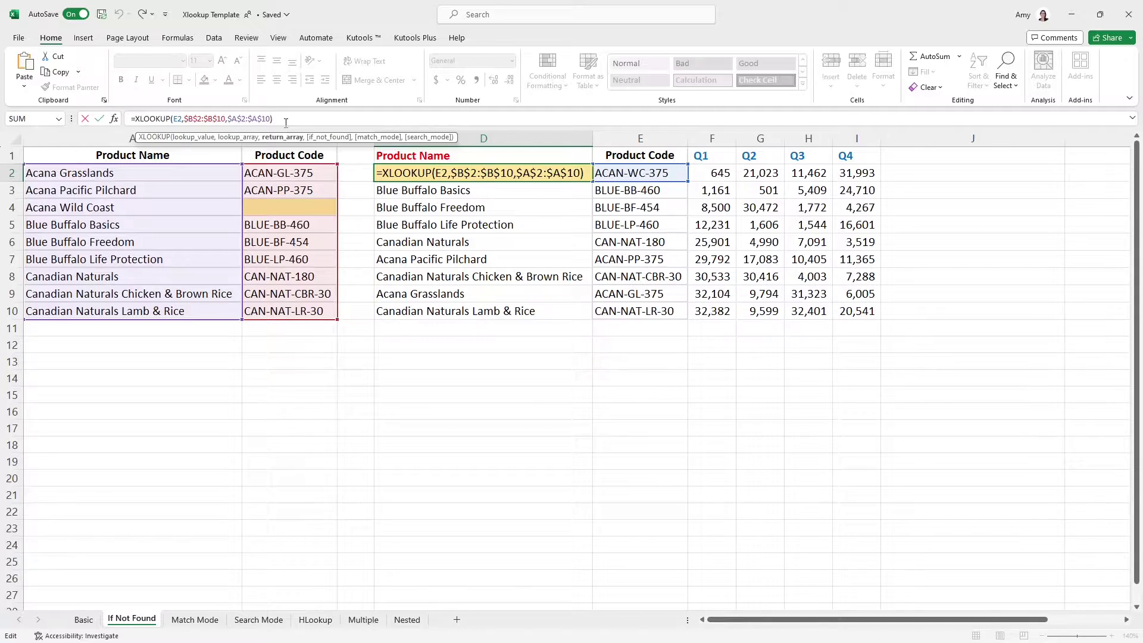
{"action": "type", "text": ","}
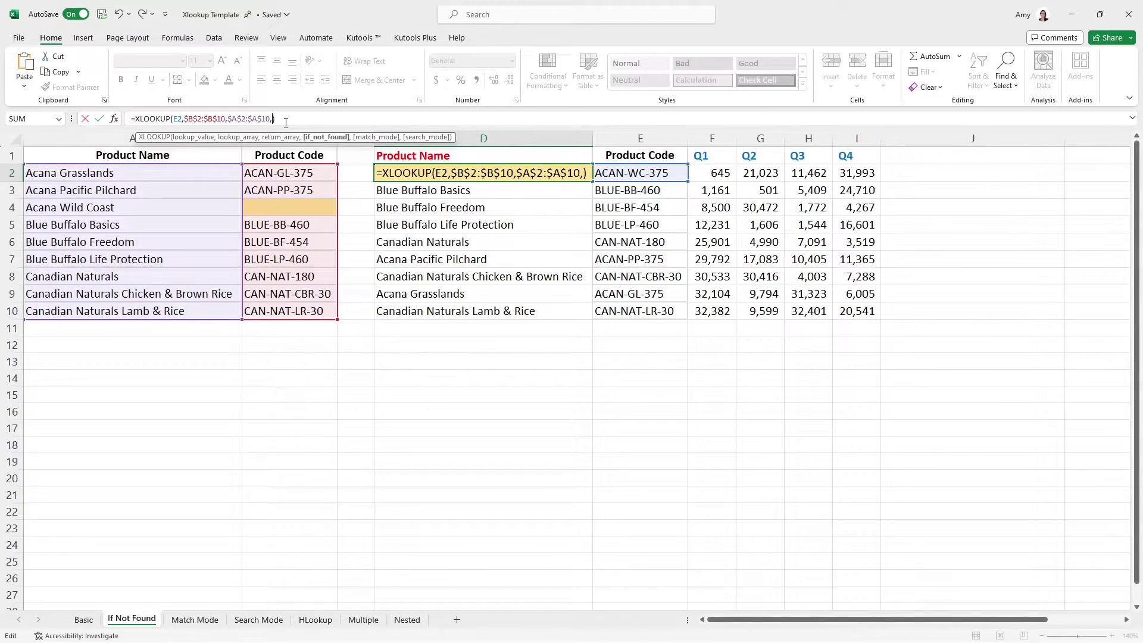
{"action": "type", "text": "\"Out of Stock\""}
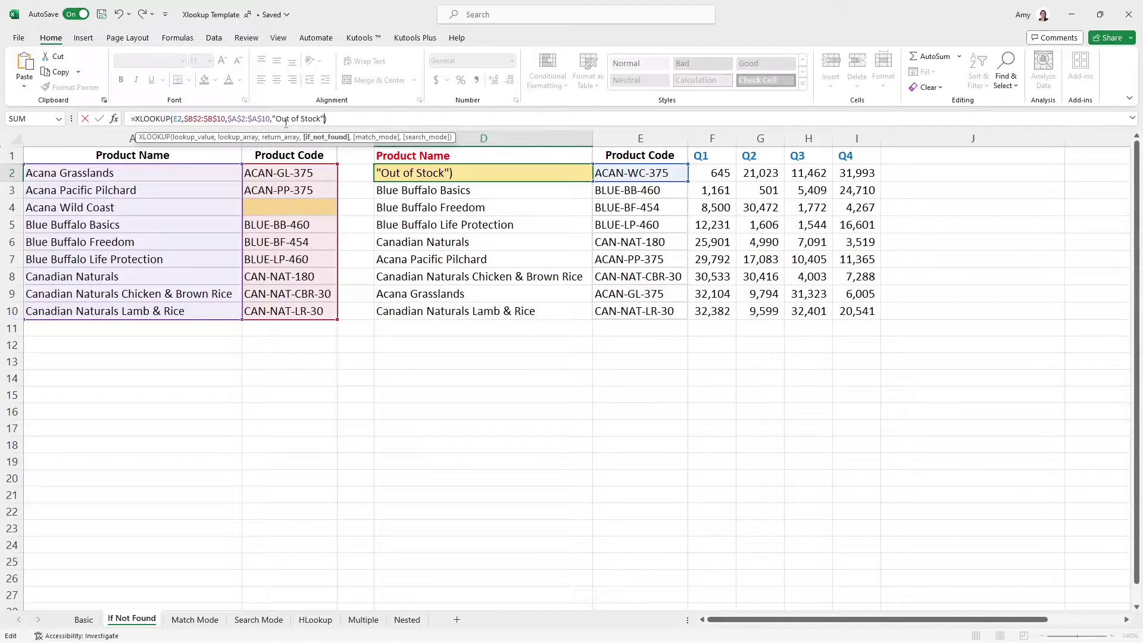
{"action": "key", "text": "Return"}
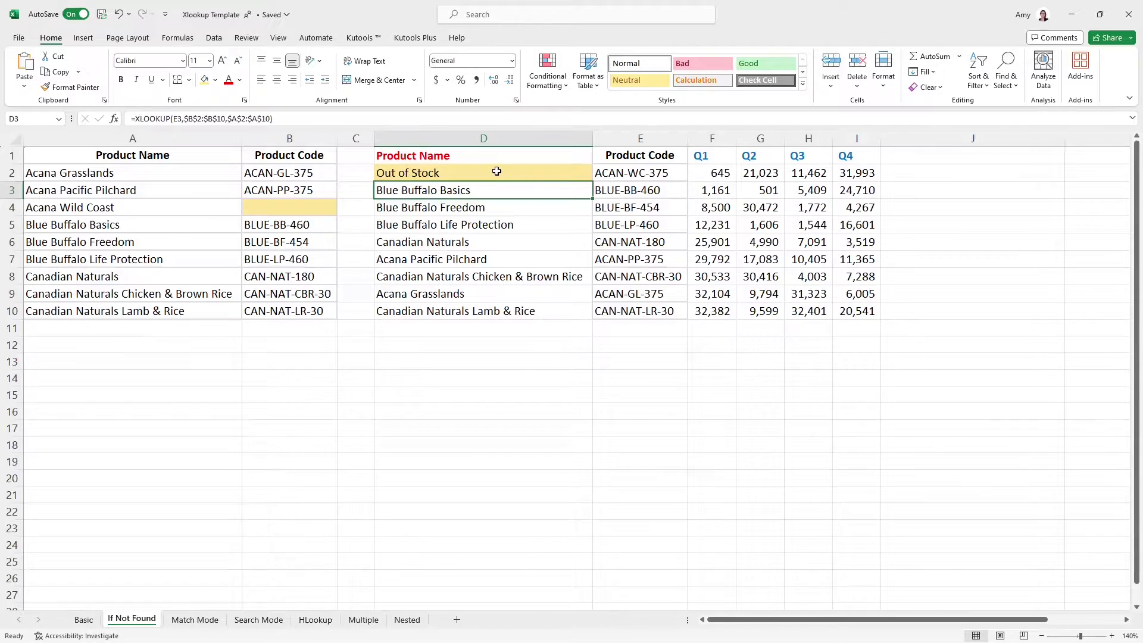
Wrap D2's XLOOKUP in IFERROR with "Out of Stock" as the fallback value.
{"action": "left_click", "coordinate": [497, 171]}
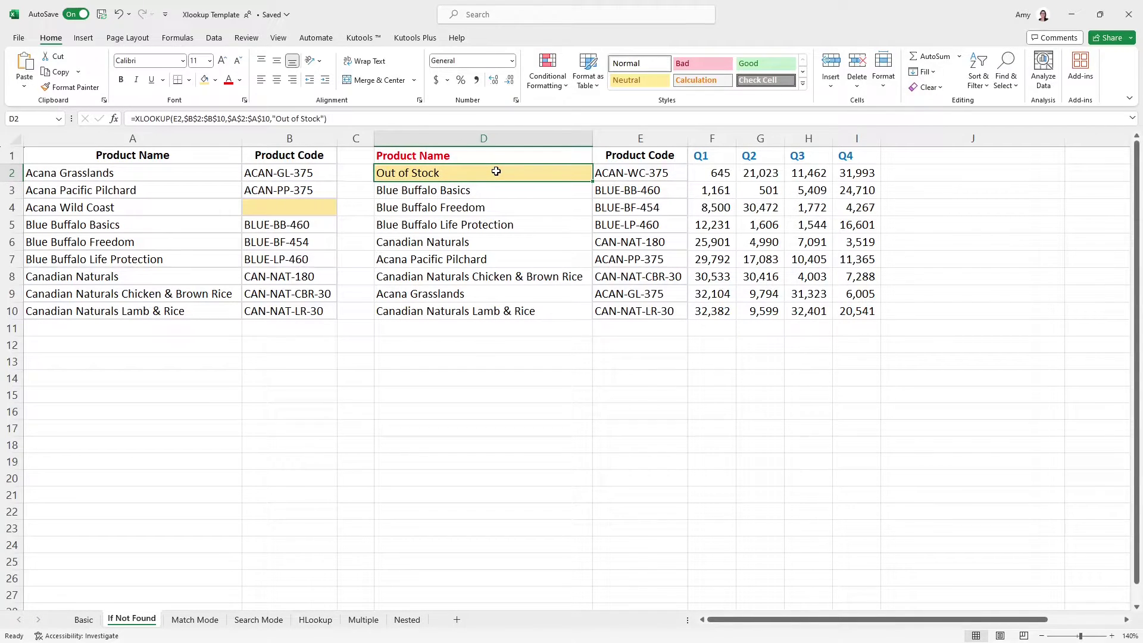
{"action": "left_click", "coordinate": [356, 119]}
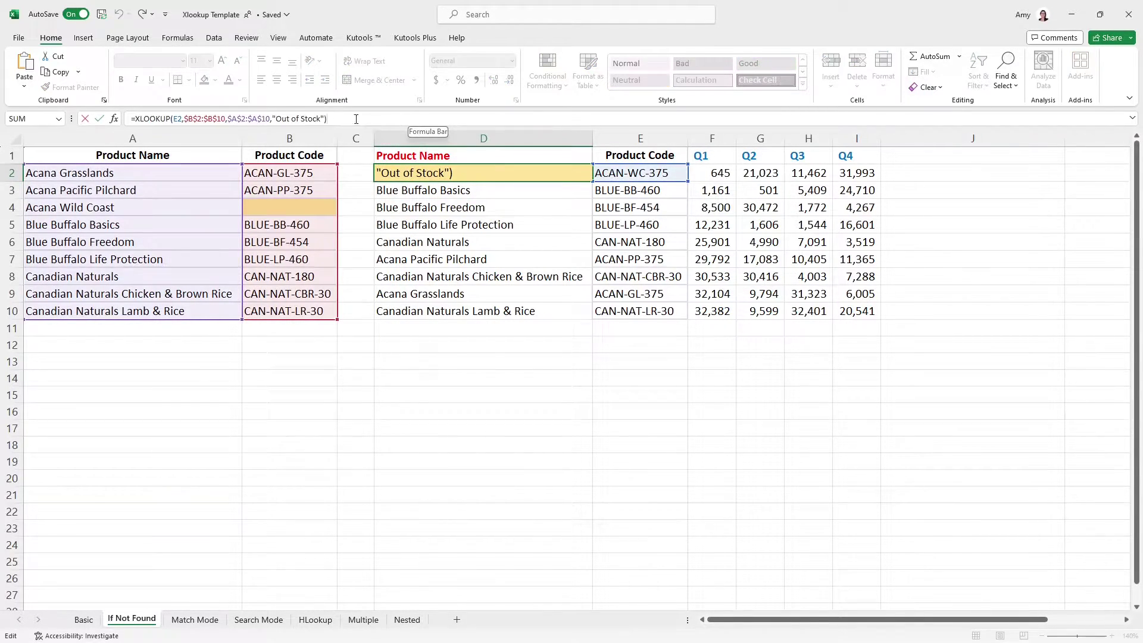
{"action": "left_click", "coordinate": [134, 119]}
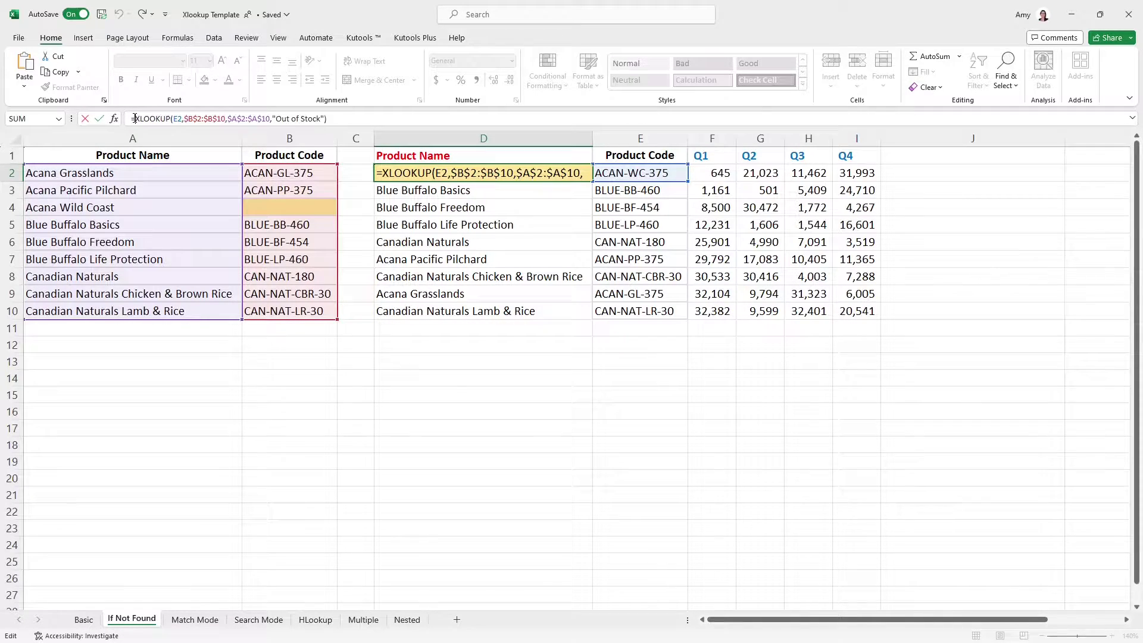
{"action": "type", "text": "iferror"}
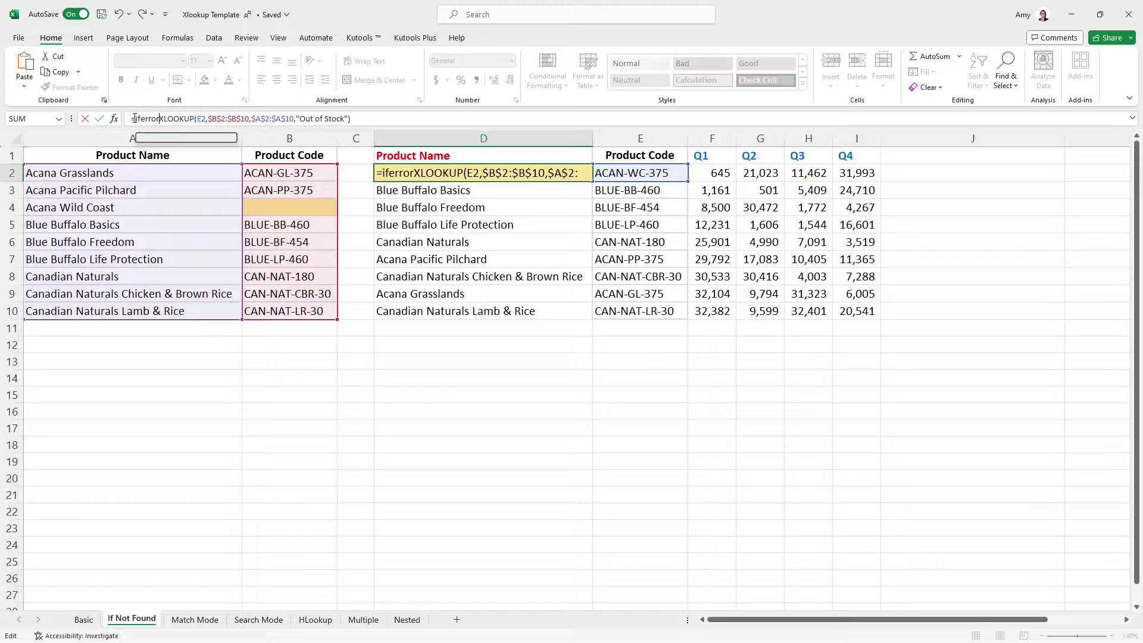
{"action": "type", "text": "("}
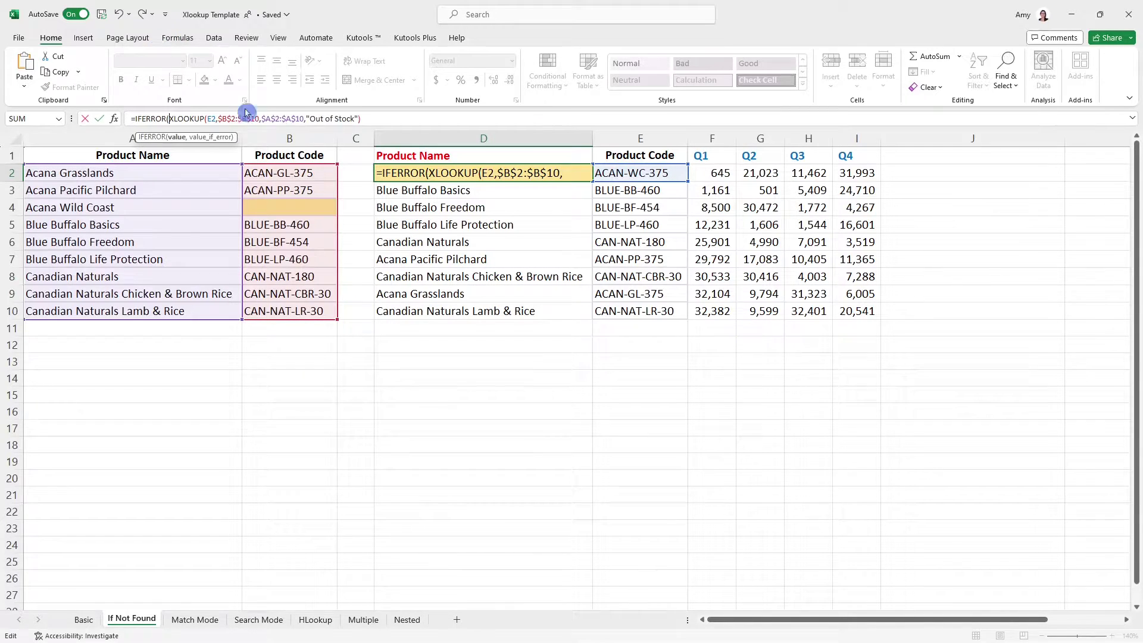
{"action": "left_click", "coordinate": [411, 120]}
{"action": "type", "text": ",\"Out of Stock\""}
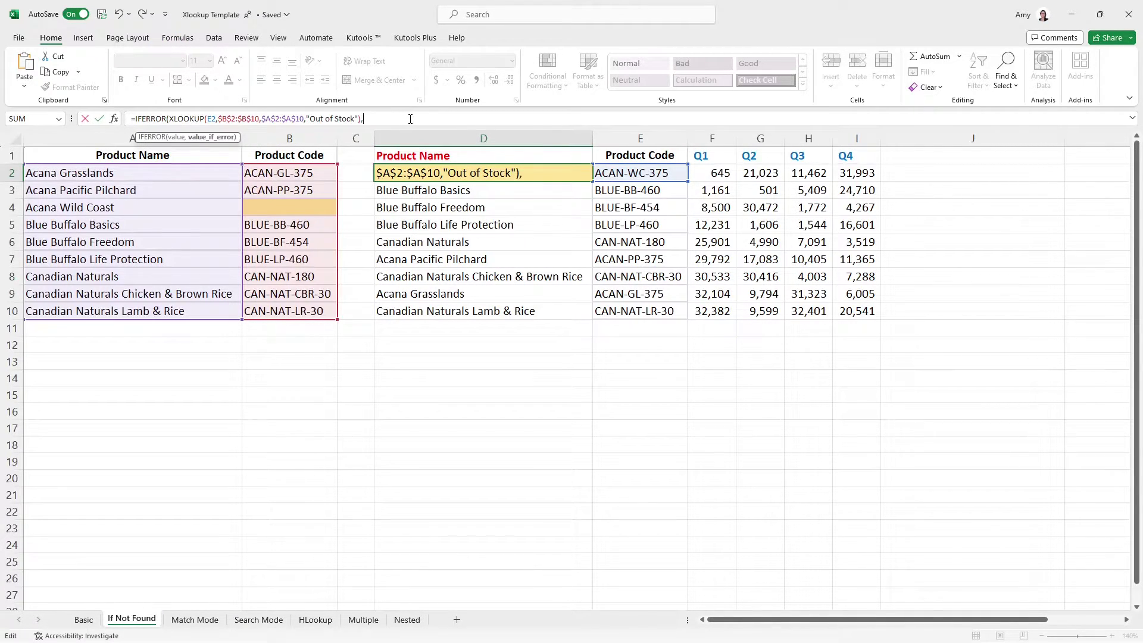
{"action": "type", "text": ")"}
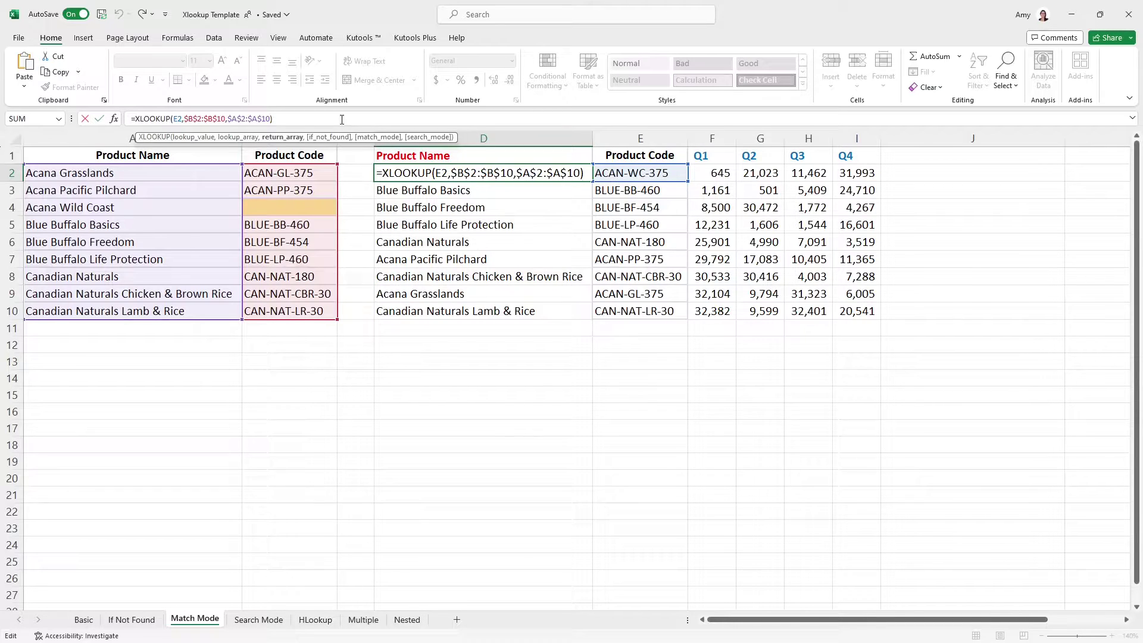
Skip the if_not_found argument in D2's XLOOKUP, leaving match_mode at its exact-match default.
{"action": "type", "text": ","}
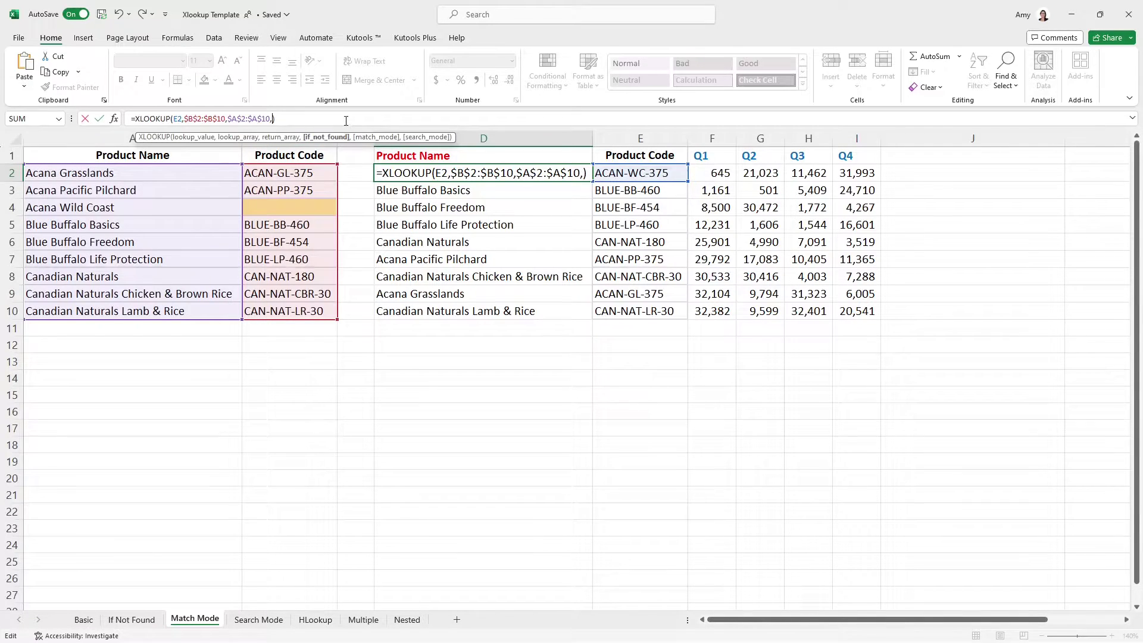
{"action": "type", "text": ","}
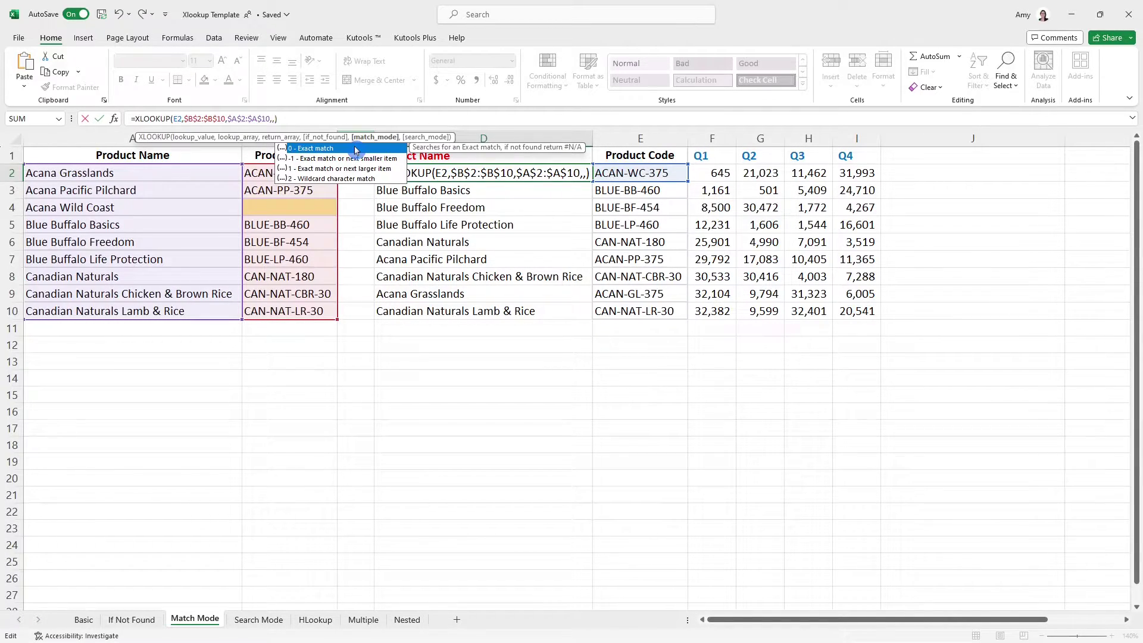
Commit D2's lookup, set its match_mode to -1, and compare the Acana Wild Coast and Pilchard rows.
{"action": "key", "text": "Return"}
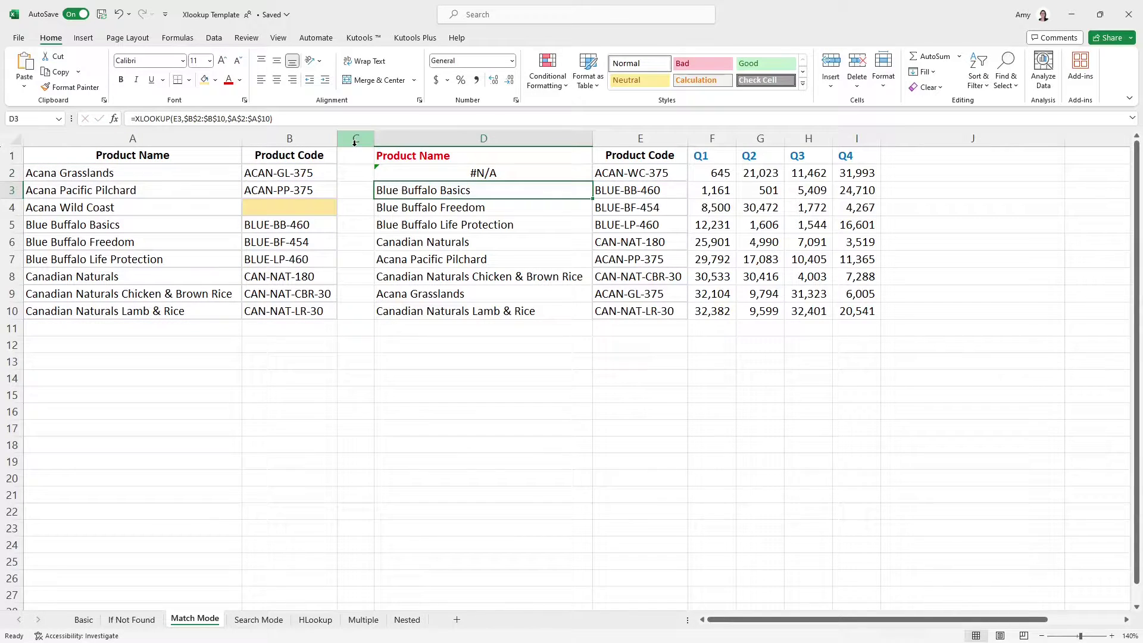
{"action": "left_click", "coordinate": [564, 172]}
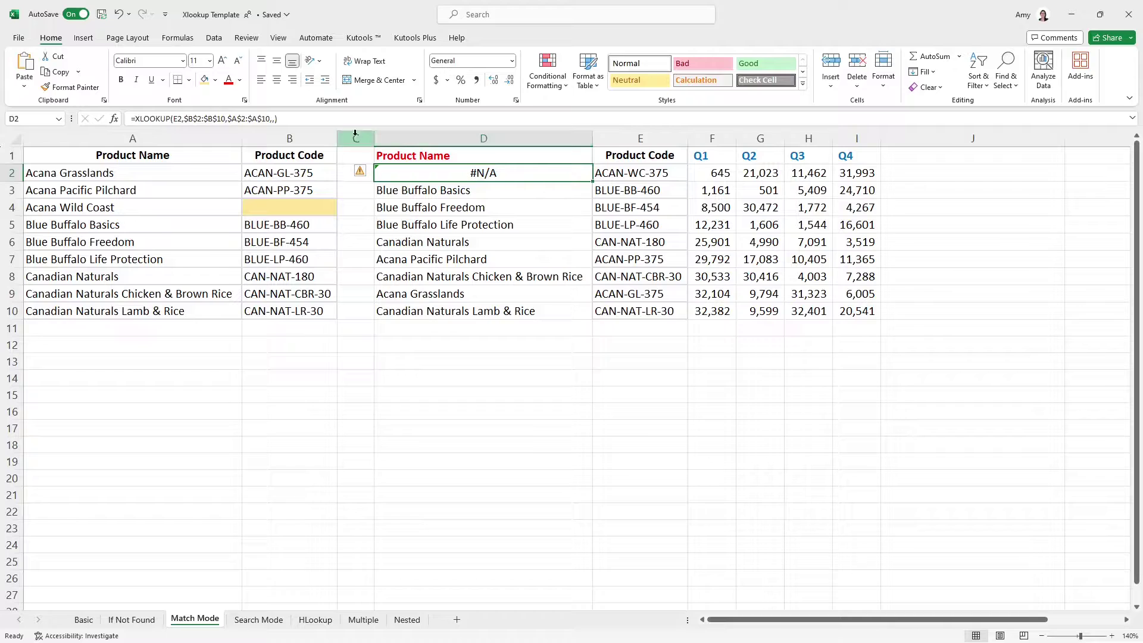
{"action": "left_click", "coordinate": [275, 118]}
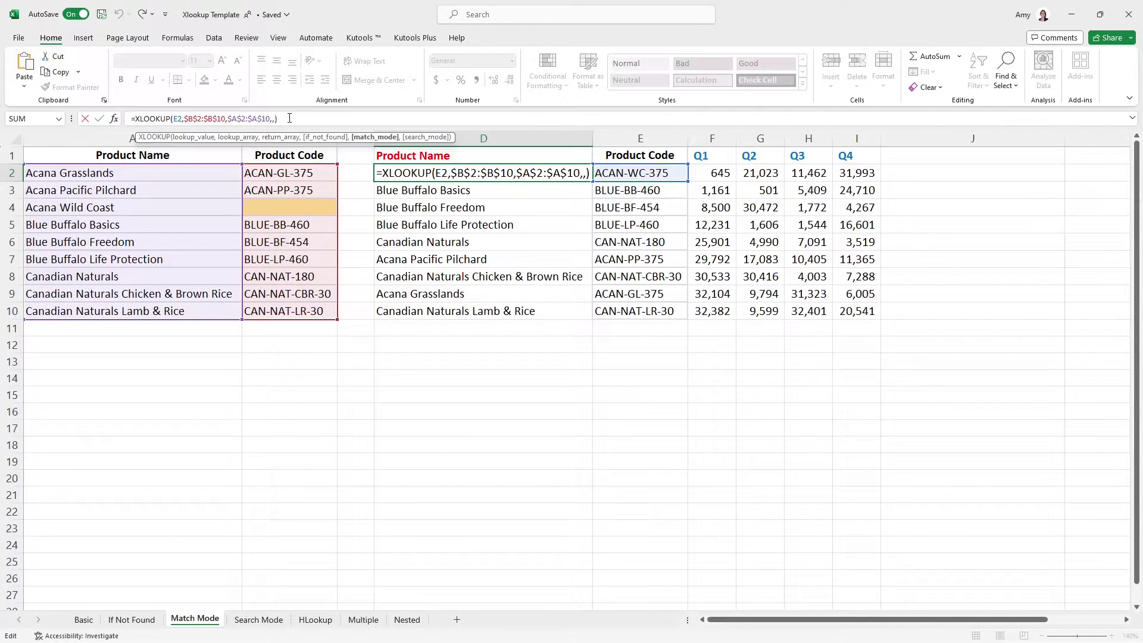
{"action": "type", "text": "-1"}
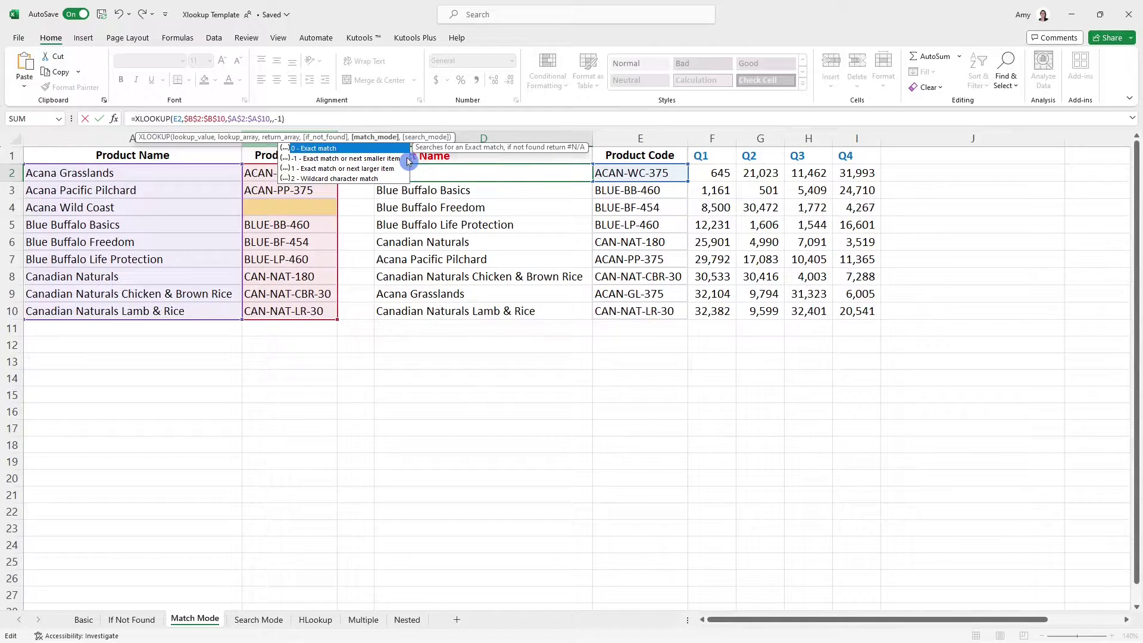
{"action": "key", "text": "Return"}
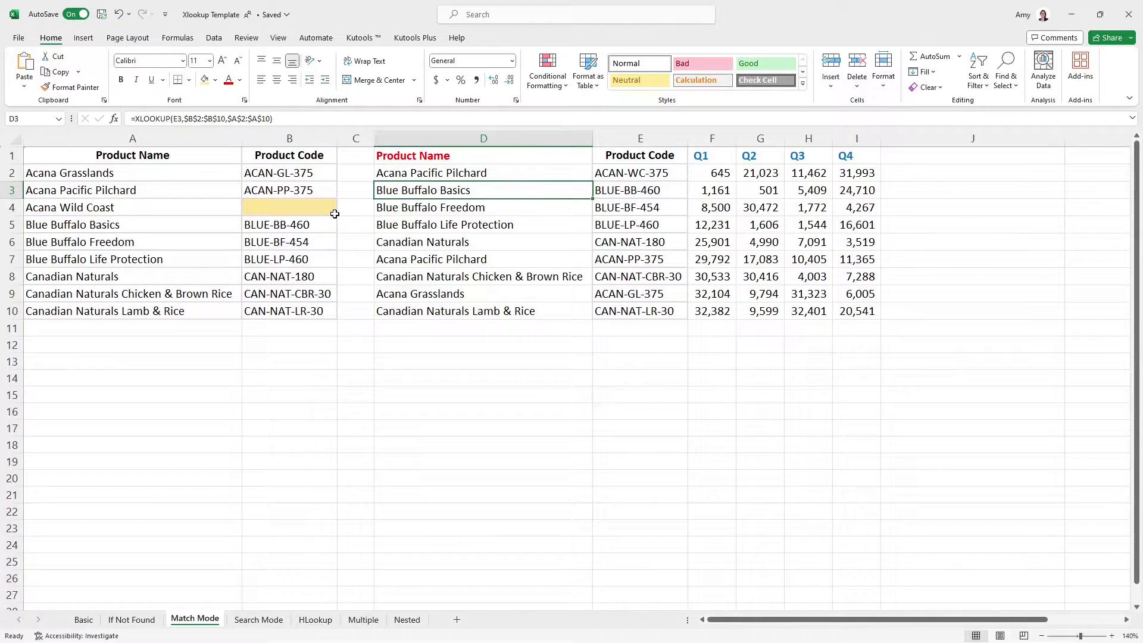
{"action": "left_click", "coordinate": [298, 208]}
{"action": "left_click_drag", "start_coordinate": [298, 208], "coordinate": [198, 207]}
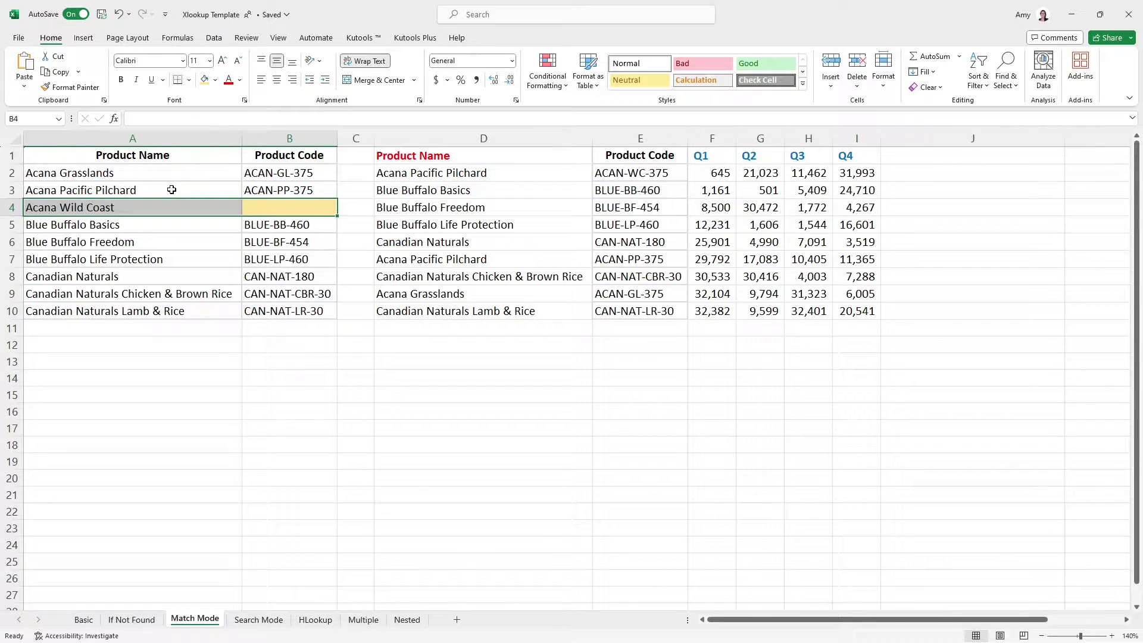
{"action": "left_click_drag", "start_coordinate": [171, 189], "coordinate": [283, 188]}
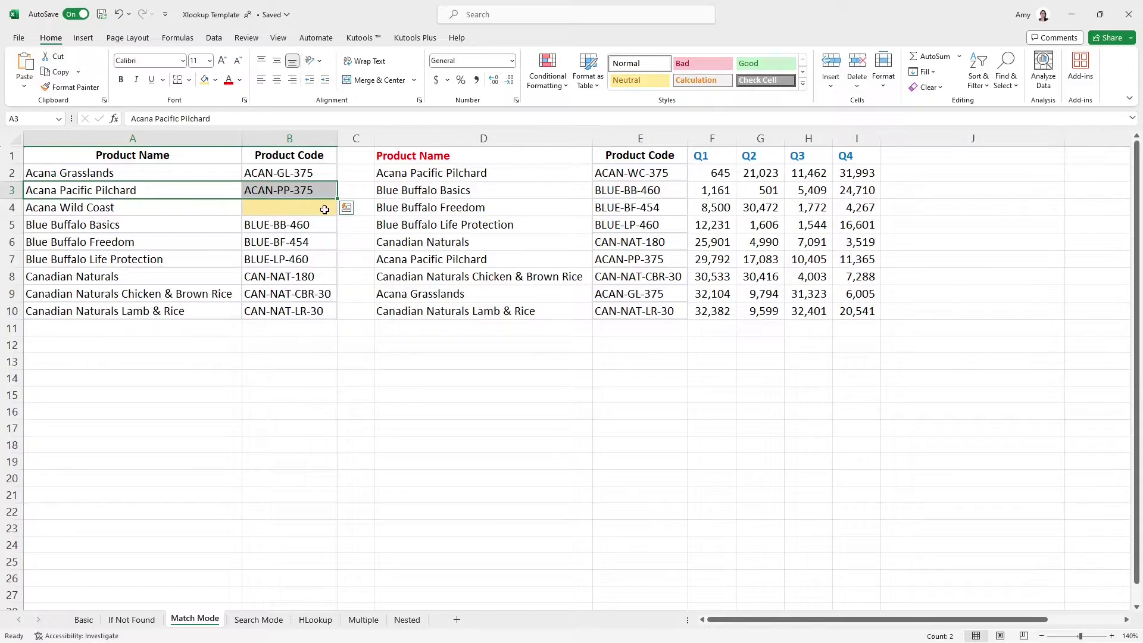
{"action": "left_click", "coordinate": [325, 210]}
Change D2's match_mode to 1 so it returns Blue Buffalo Basics.
{"action": "left_click", "coordinate": [556, 171]}
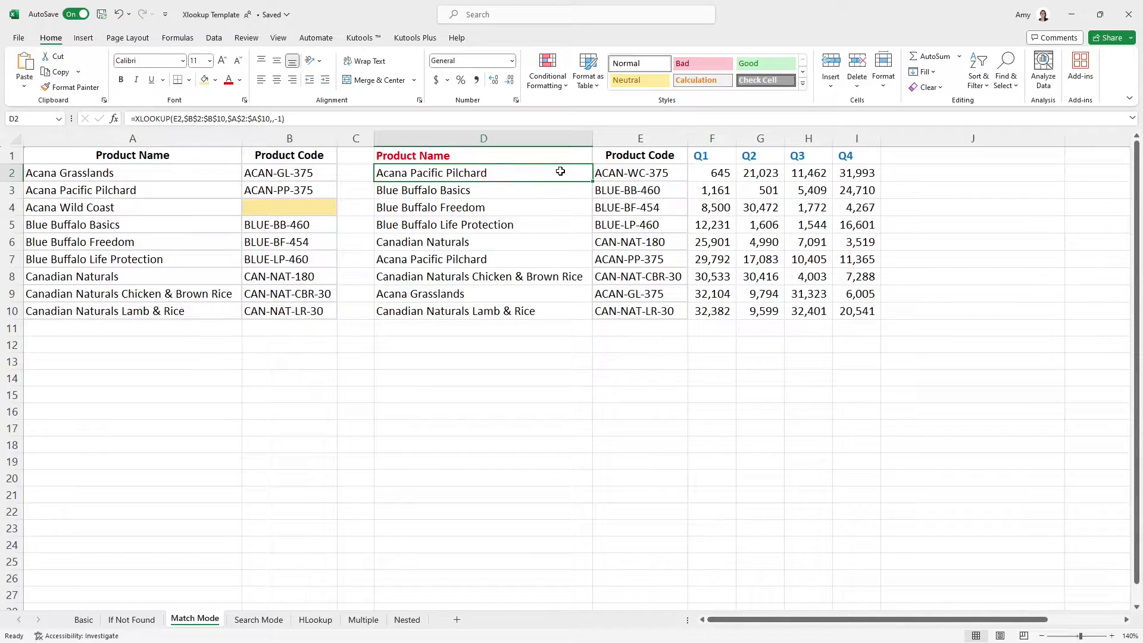
{"action": "left_click", "coordinate": [279, 118]}
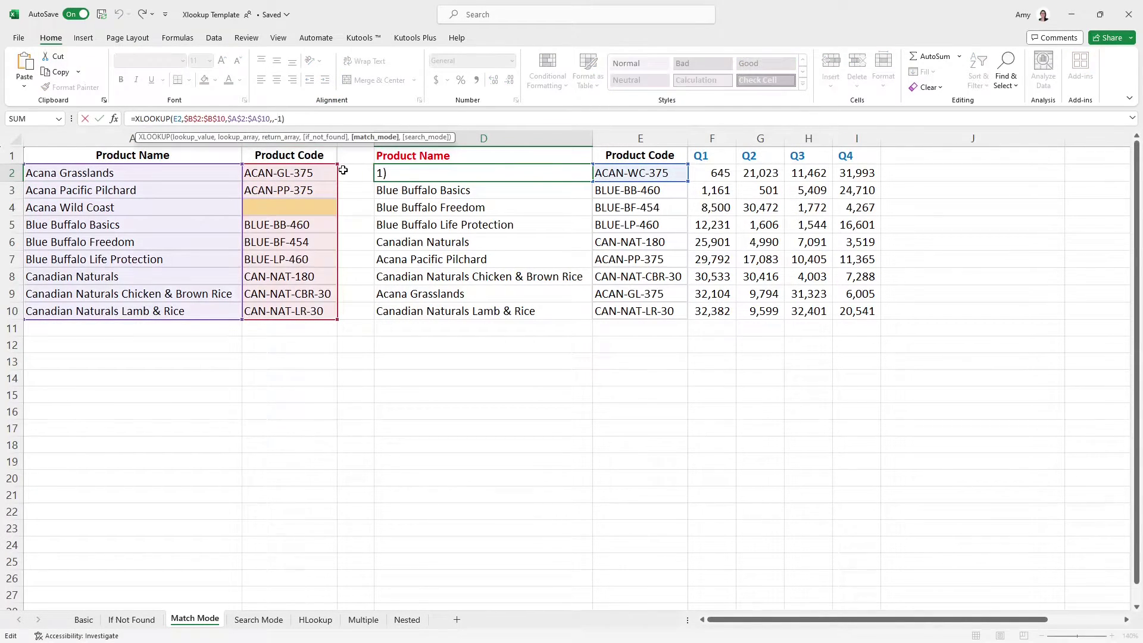
{"action": "key", "text": "BackSpace"}
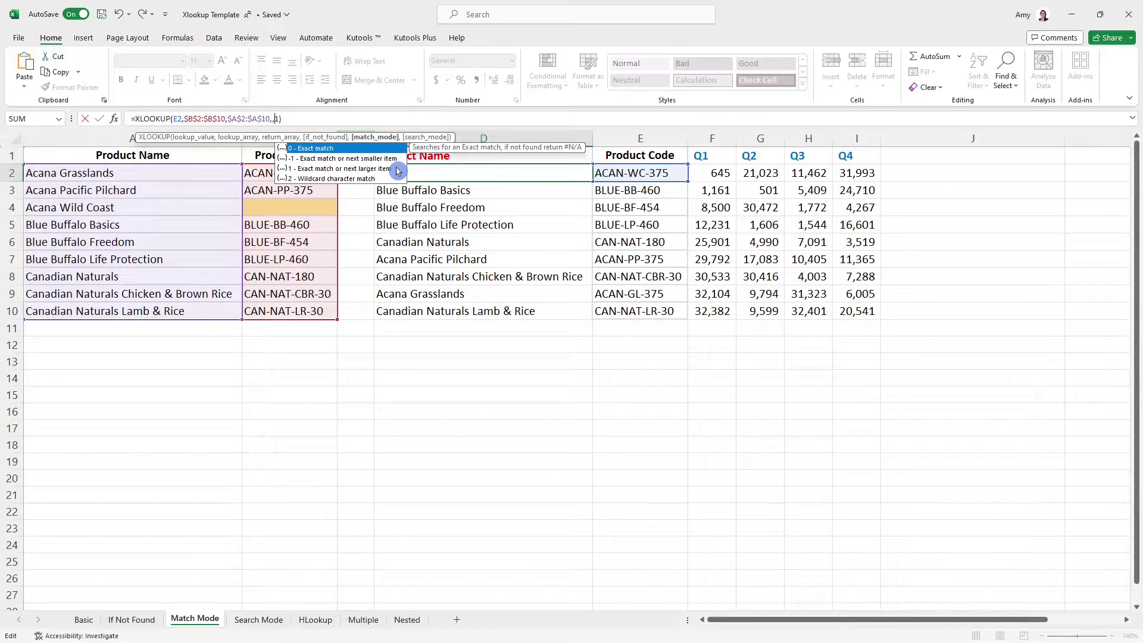
{"action": "key", "text": "Return"}
{"action": "left_click", "coordinate": [496, 172]}
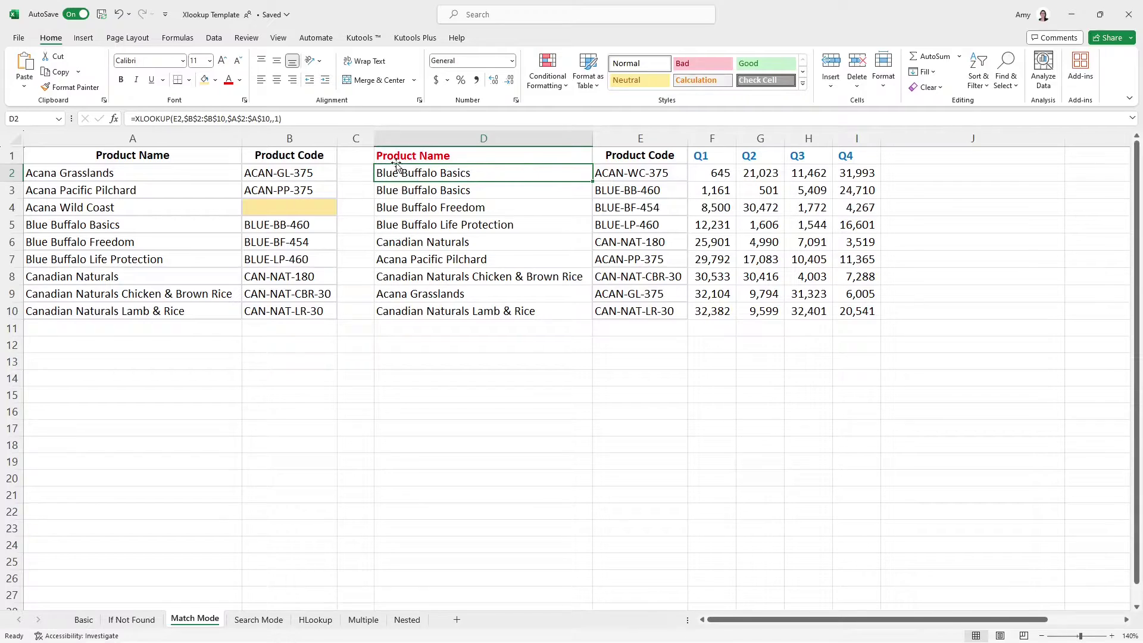
{"action": "left_click_drag", "start_coordinate": [313, 226], "coordinate": [140, 226]}
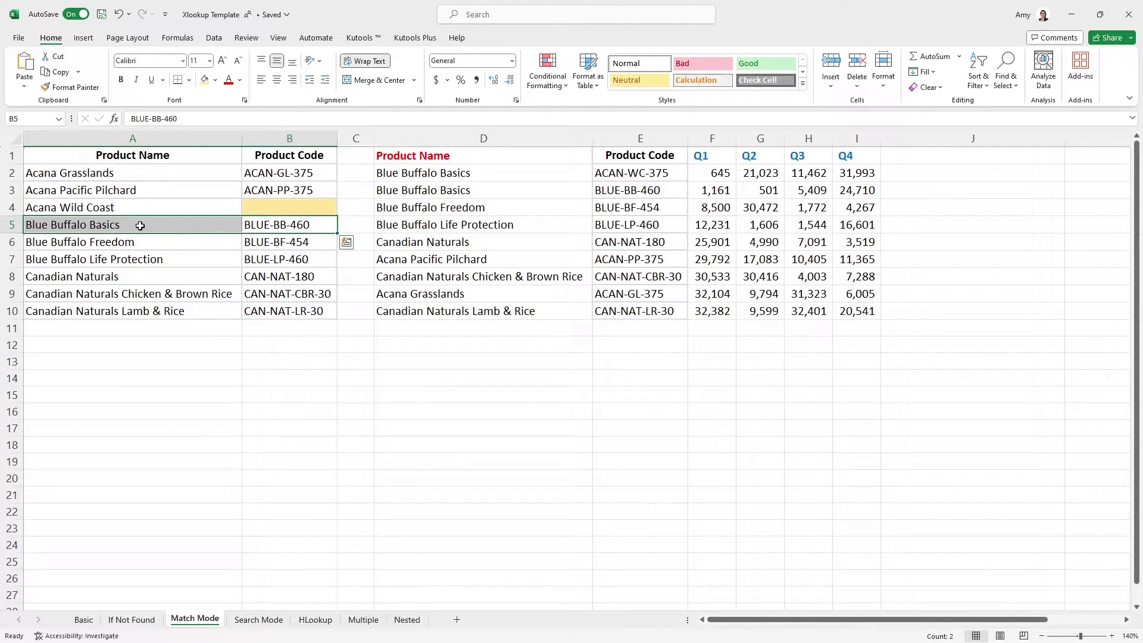
{"action": "left_click", "coordinate": [557, 172]}
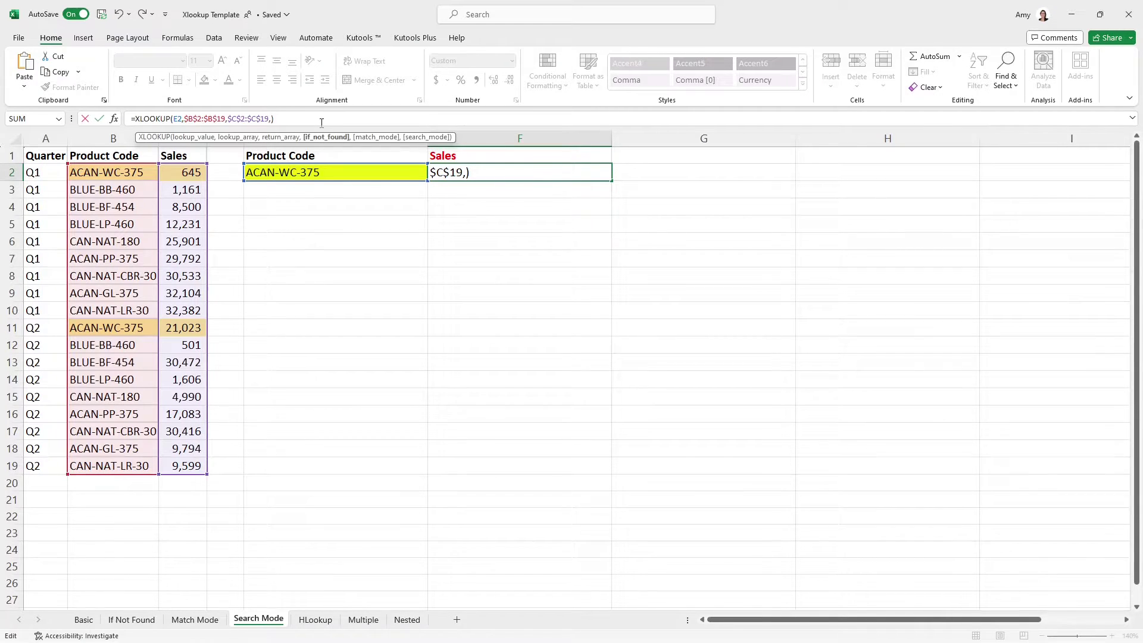
Finish F2's XLOOKUP with three trailing commas, returning 645, and select the Product Code and Sales columns.
{"action": "type", "text": ","}
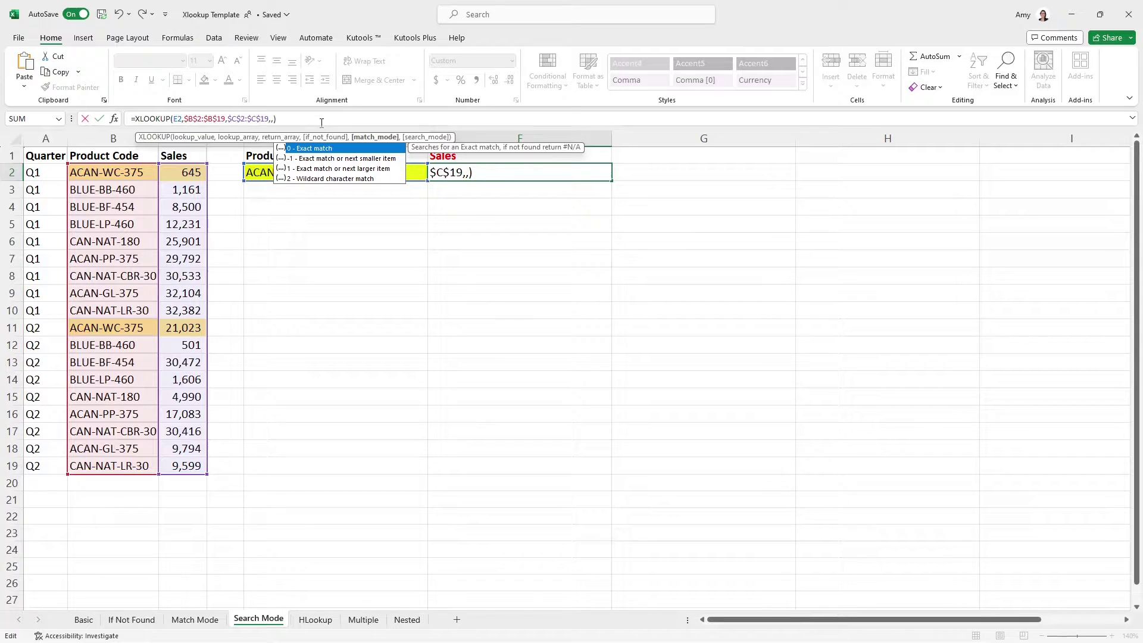
{"action": "type", "text": ","}
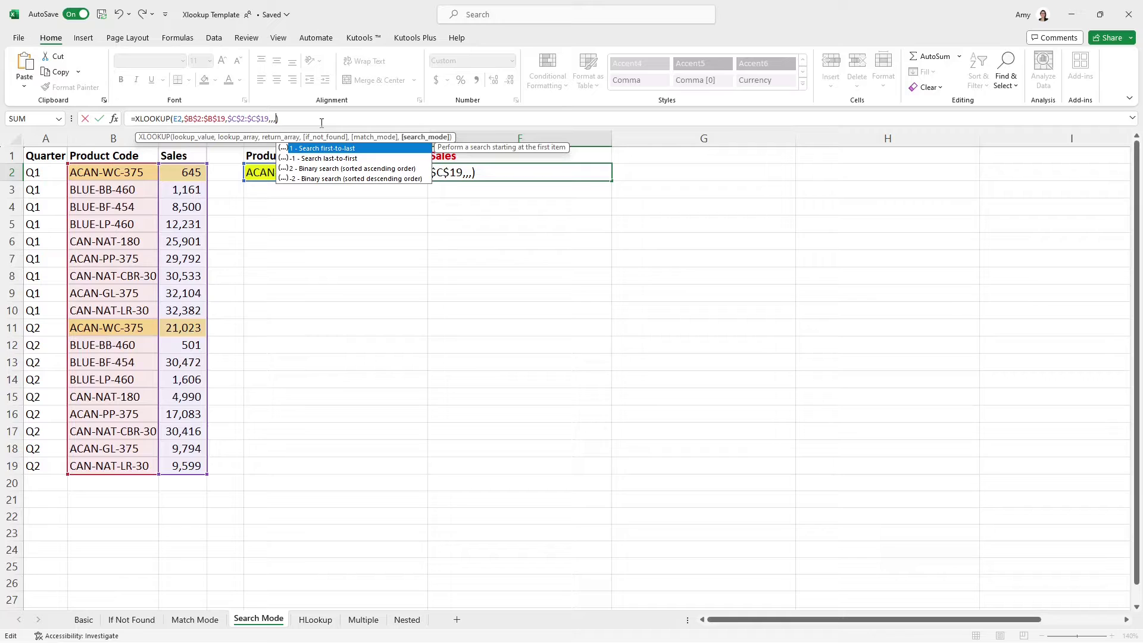
{"action": "key", "text": "Return"}
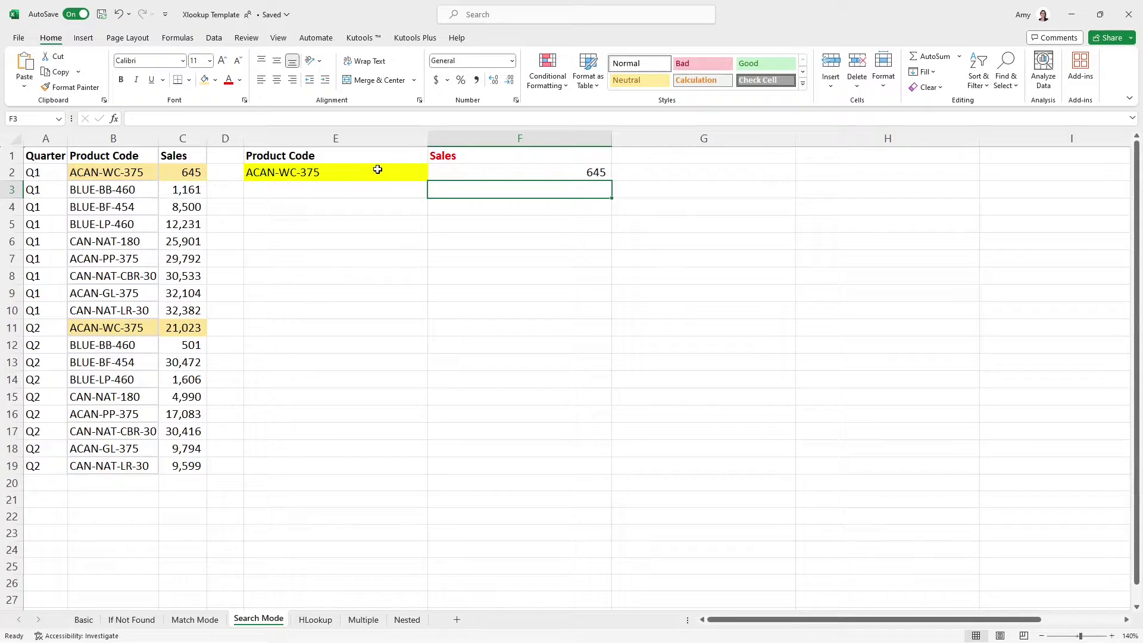
{"action": "left_click", "coordinate": [357, 172]}
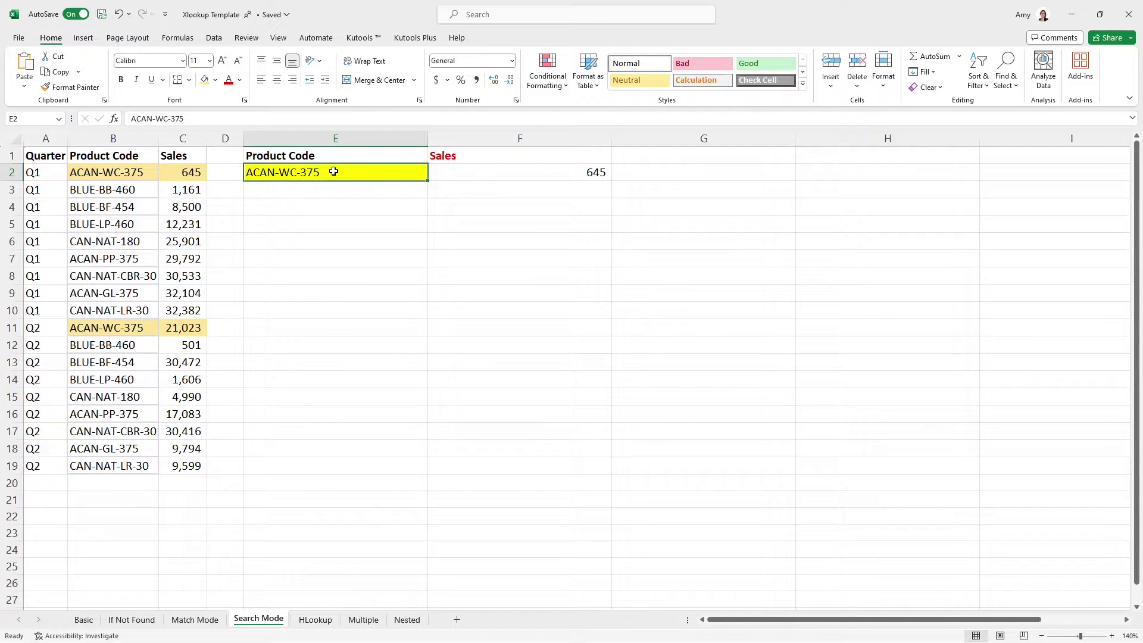
{"action": "left_click", "coordinate": [143, 136]}
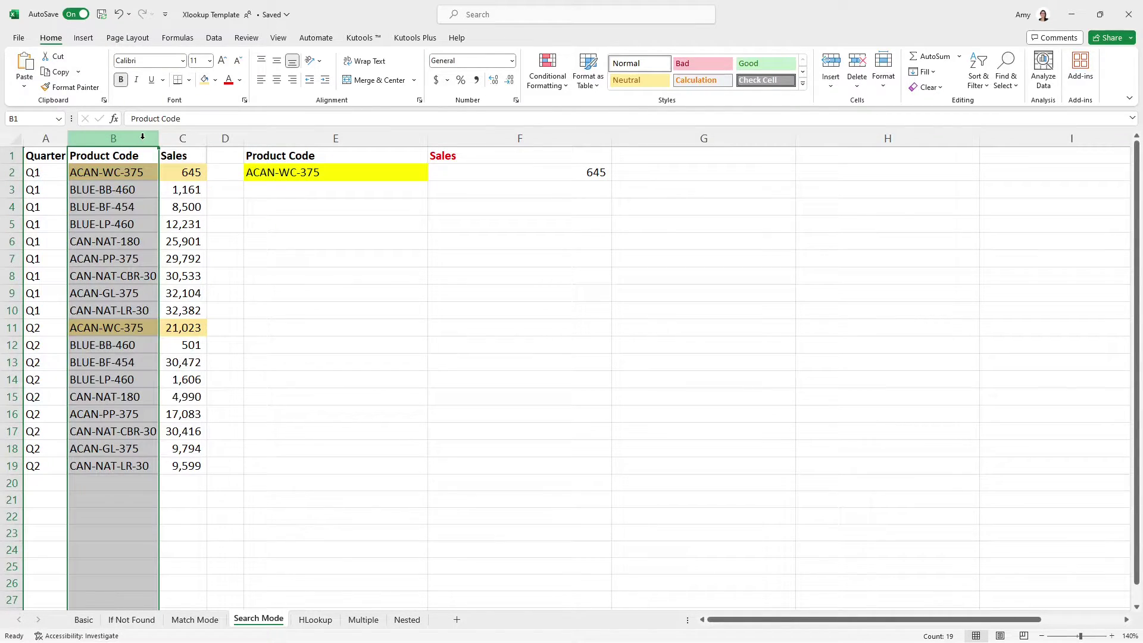
{"action": "left_click", "coordinate": [185, 137]}
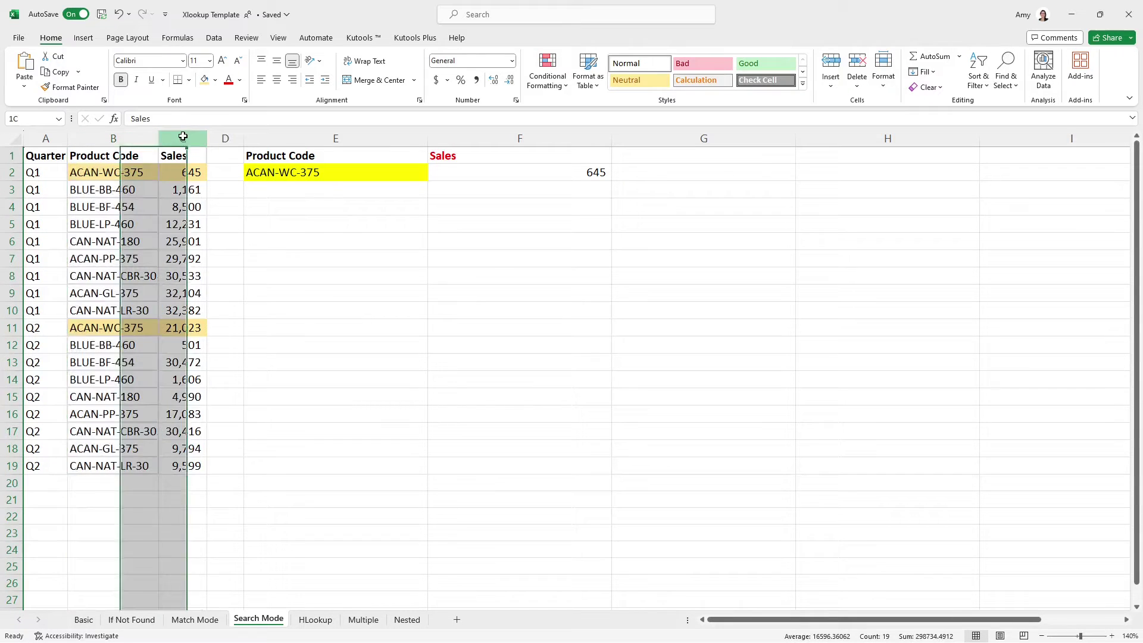
{"action": "left_click", "coordinate": [445, 172]}
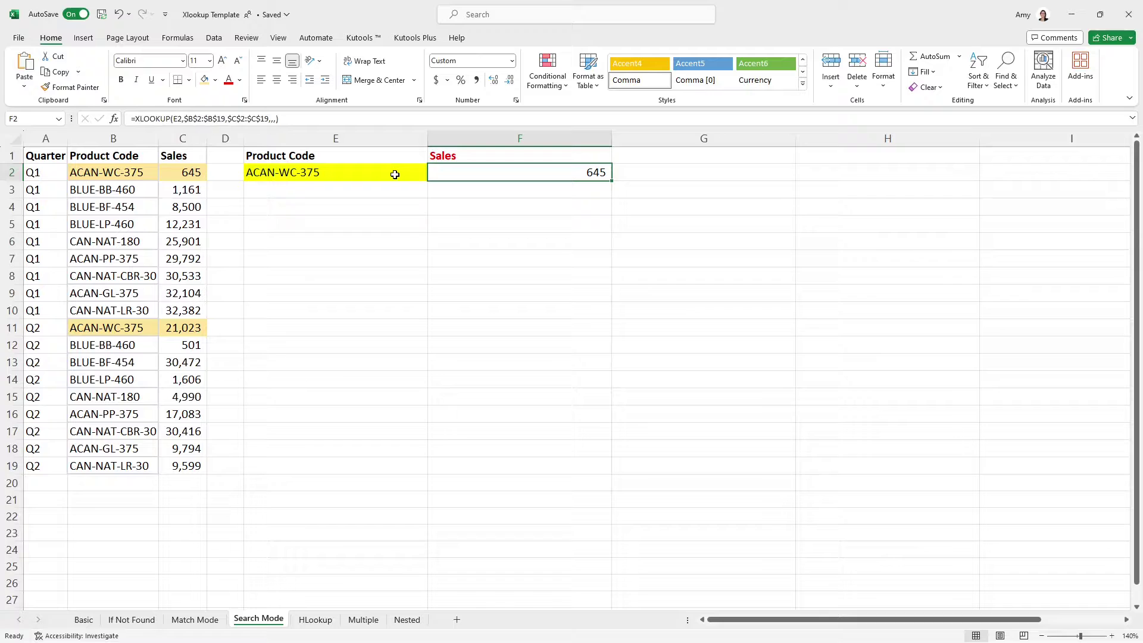
Set F2's search mode to -1 (last to first) and verify the 21,023 match within B2:C11.
{"action": "left_click", "coordinate": [273, 119]}
{"action": "type", "text": ","}
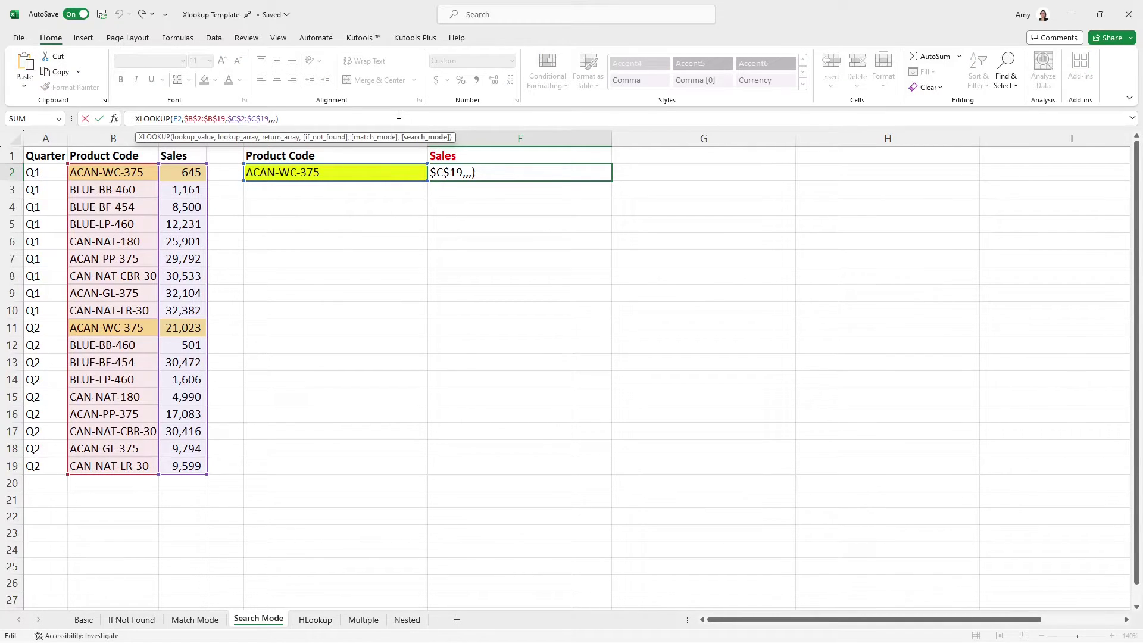
{"action": "type", "text": "-1"}
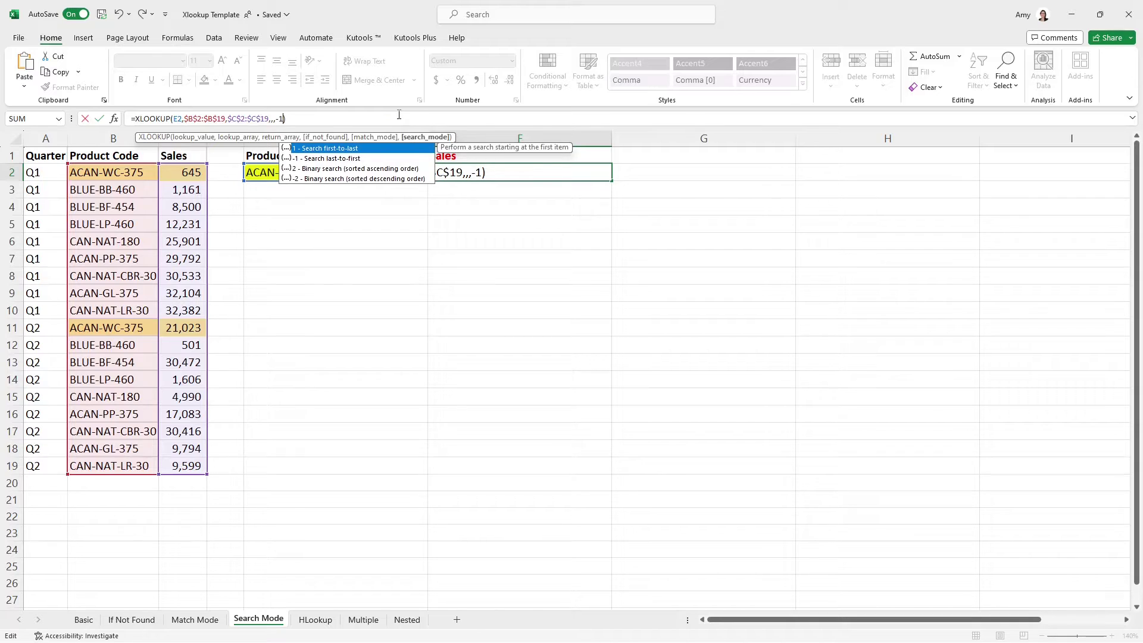
{"action": "left_click", "coordinate": [373, 161]}
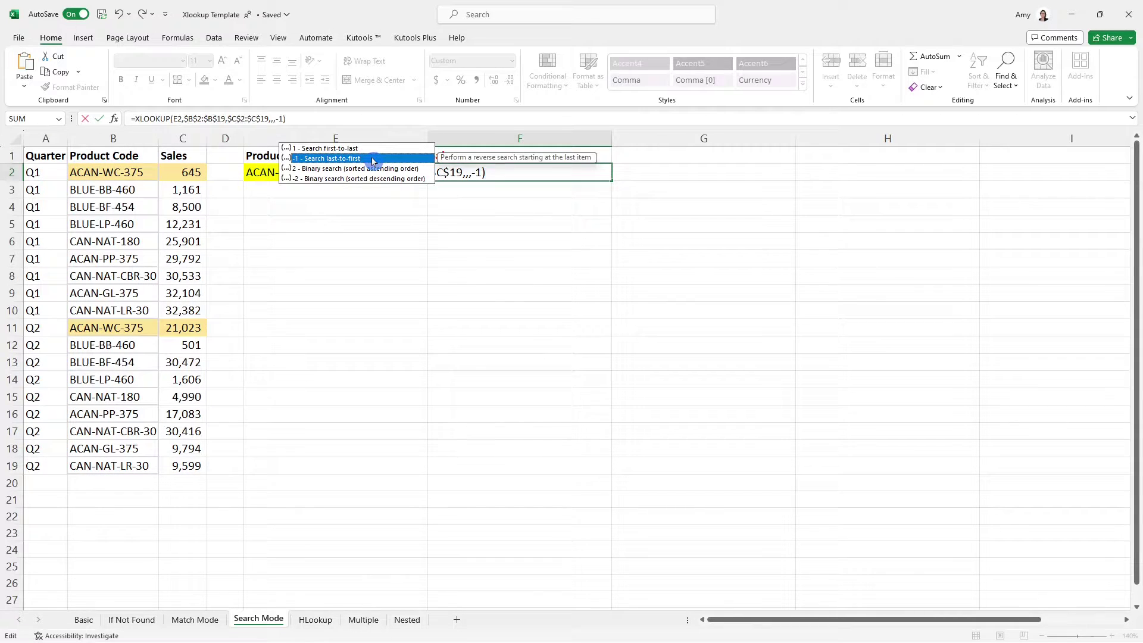
{"action": "left_click", "coordinate": [366, 119]}
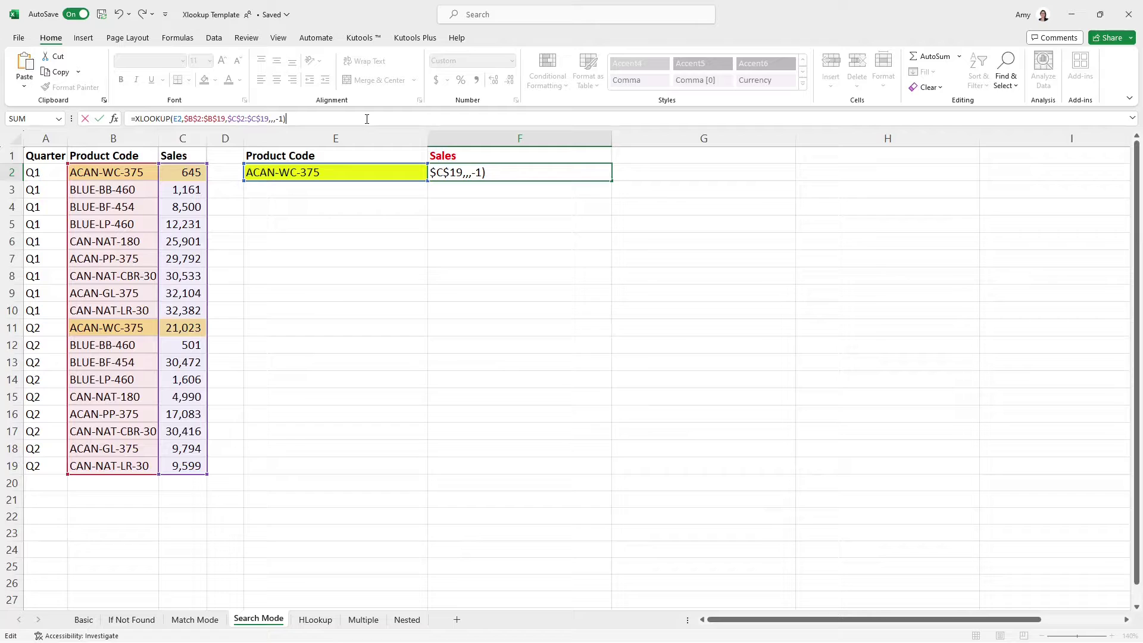
{"action": "key", "text": "Return"}
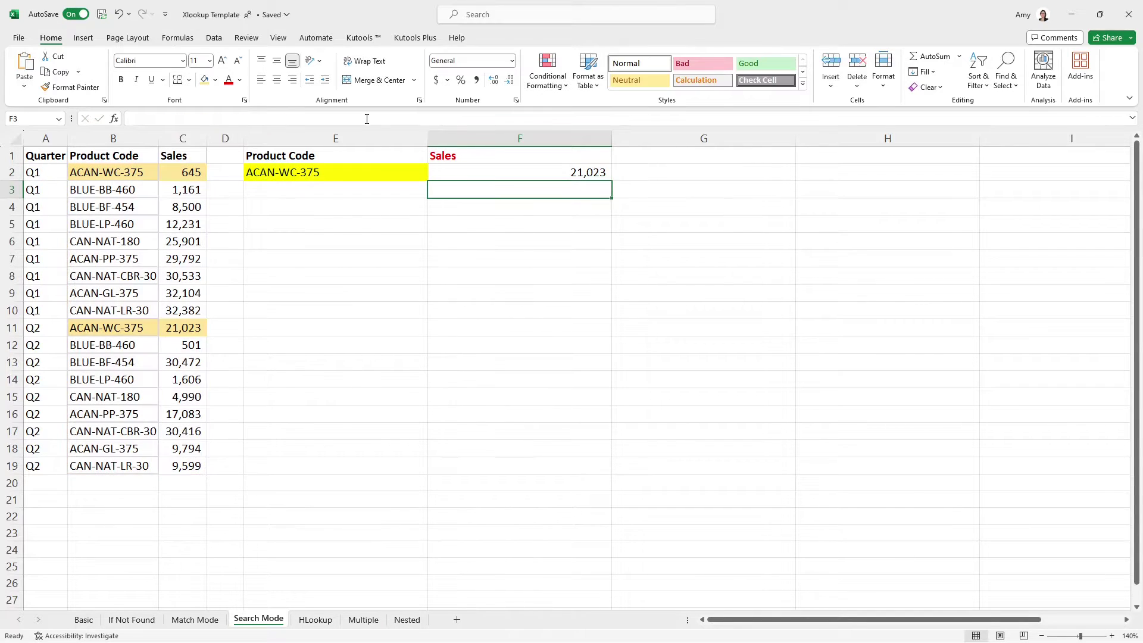
{"action": "left_click", "coordinate": [75, 326]}
{"action": "left_click", "coordinate": [189, 325]}
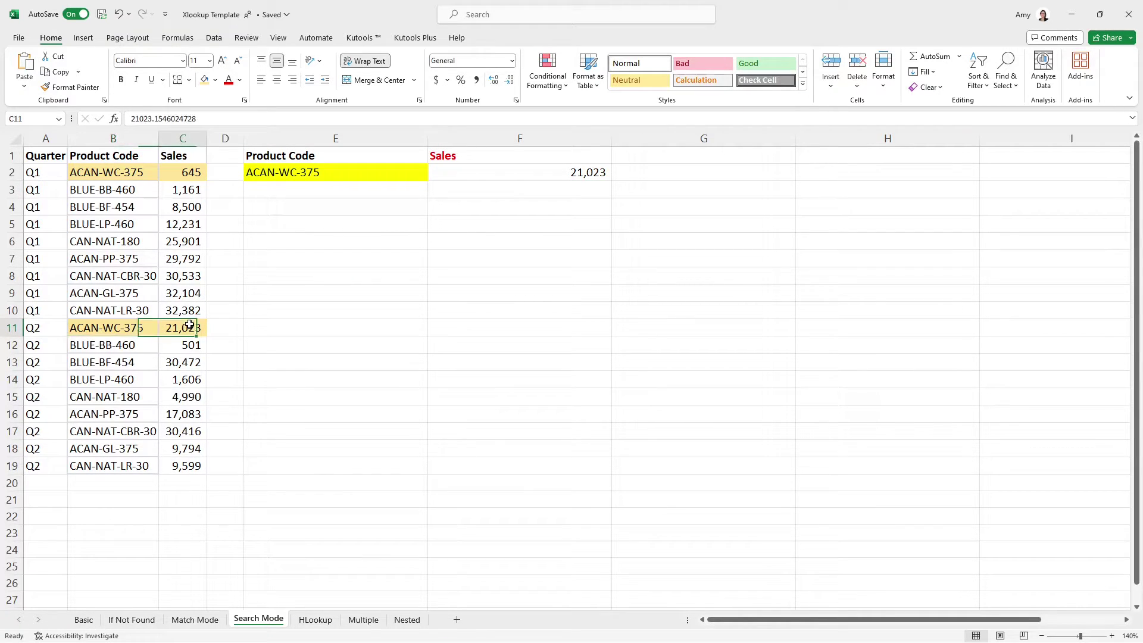
{"action": "left_click", "coordinate": [481, 175]}
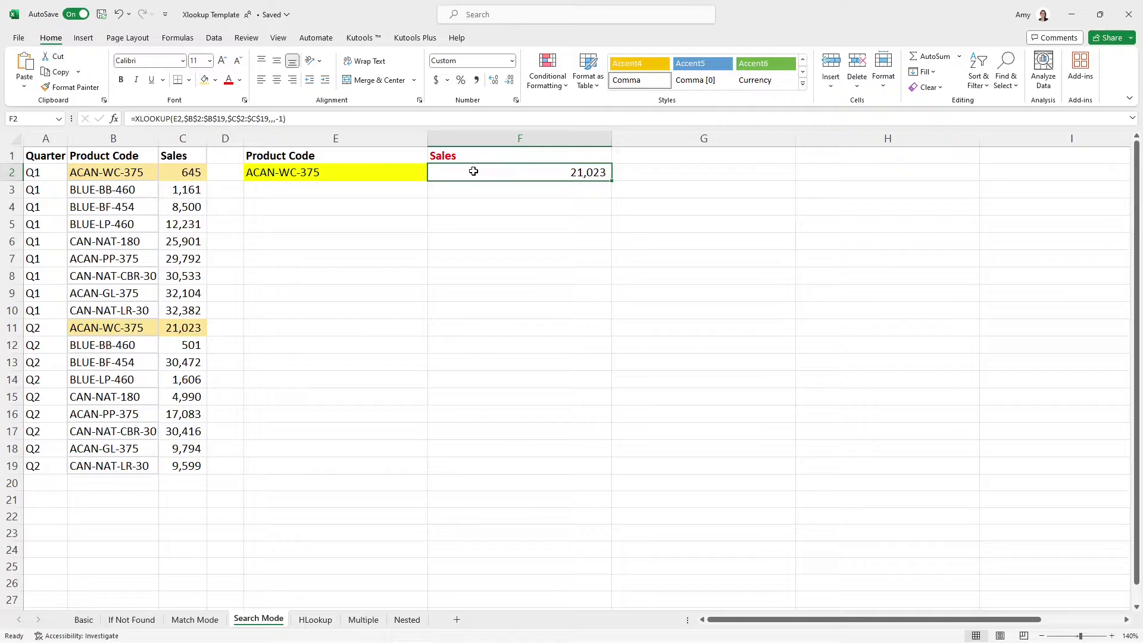
{"action": "left_click_drag", "start_coordinate": [101, 172], "coordinate": [194, 324]}
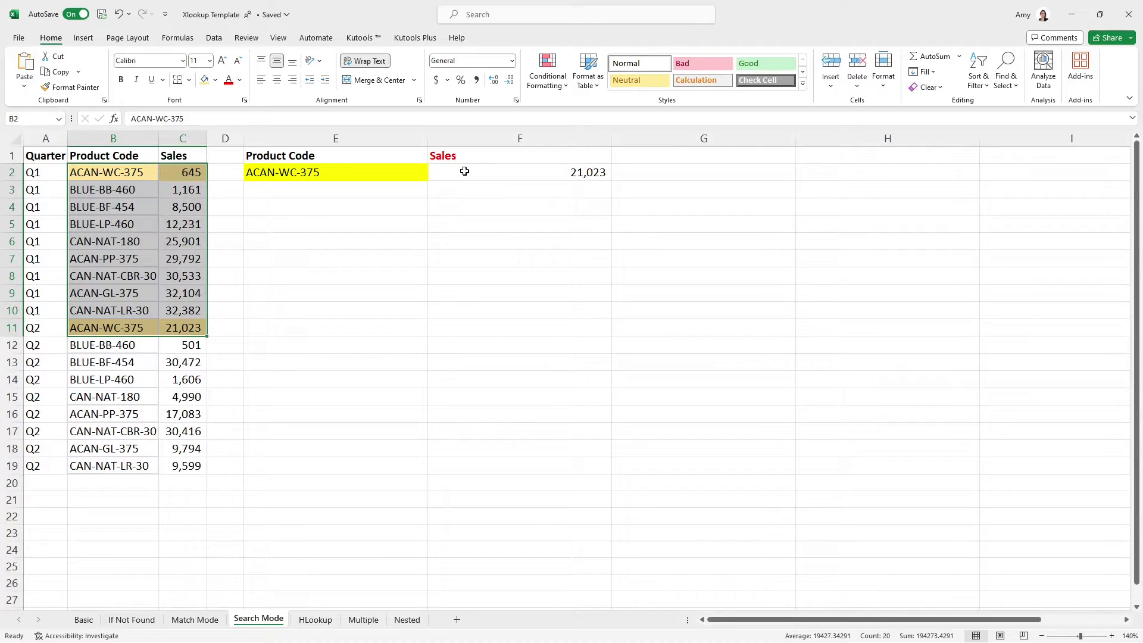
{"action": "left_click", "coordinate": [464, 171]}
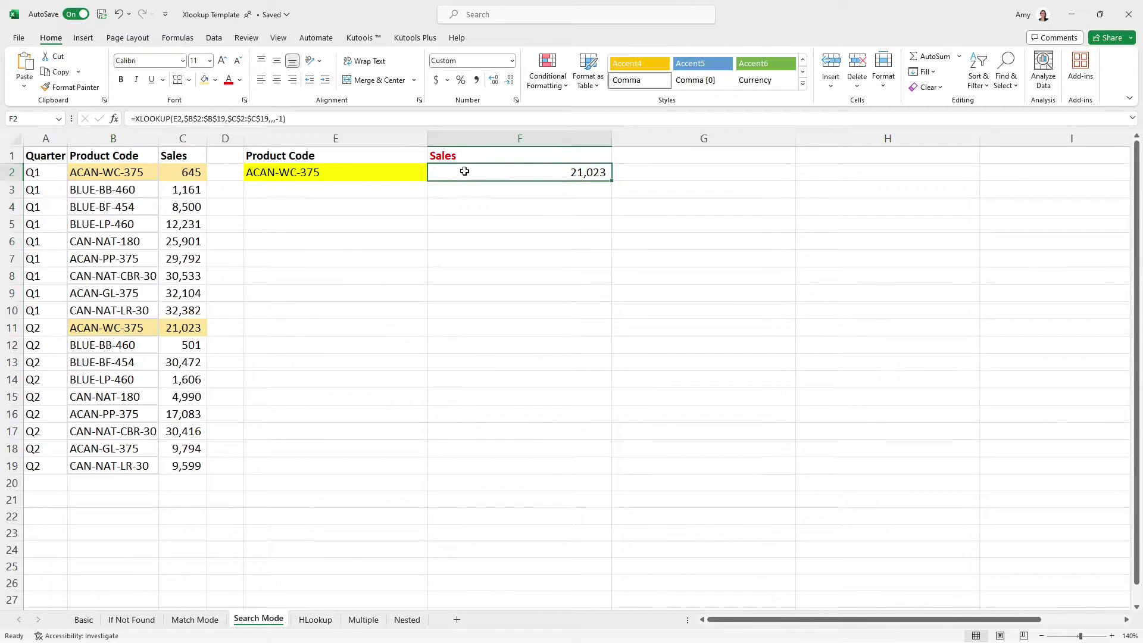
Reopen F2's lookup formula for editing in the formula bar.
{"action": "left_click", "coordinate": [294, 117]}
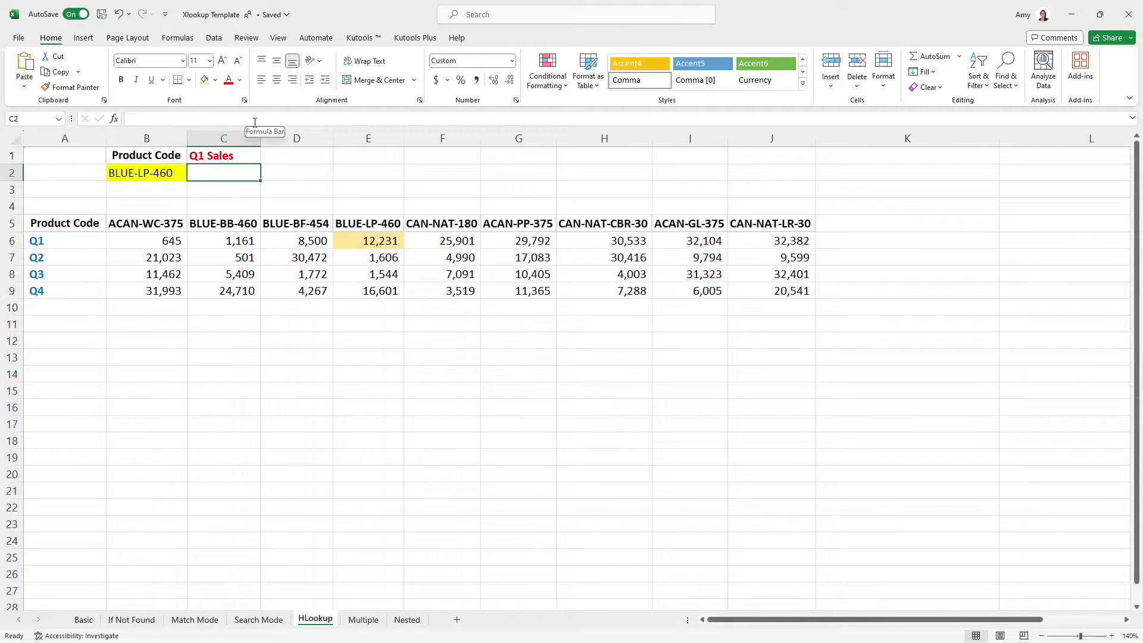
Enter an XLOOKUP in C2 matching B2 along header row $B$5:$J$5, returning Q1 sales from $B$6:$J$6.
{"action": "type", "text": "=xl"}
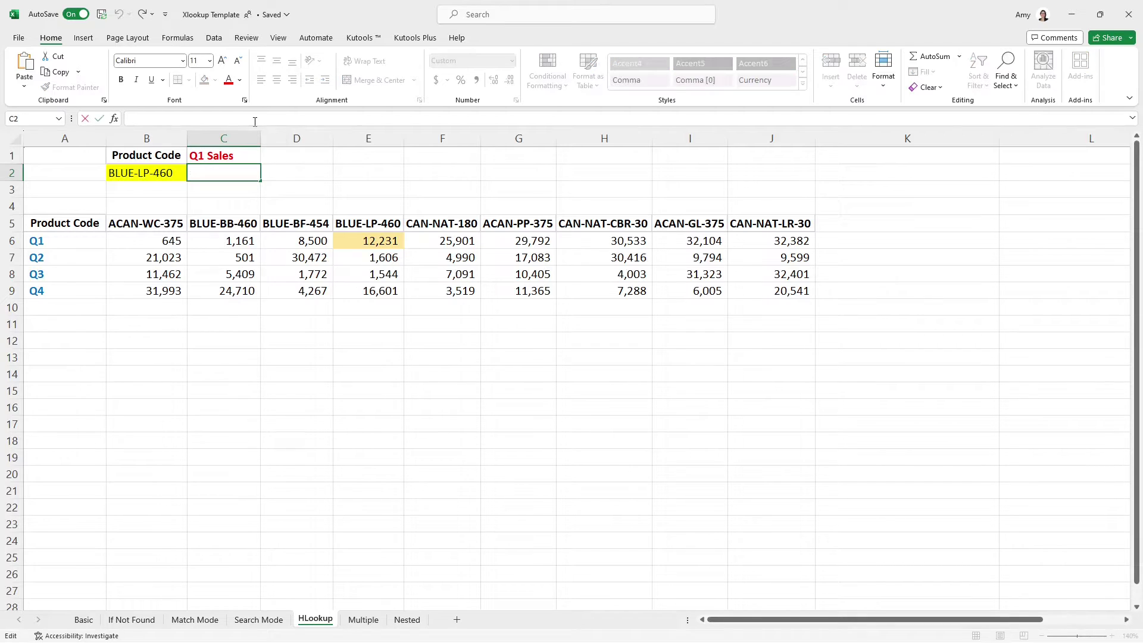
{"action": "type", "text": "ook"}
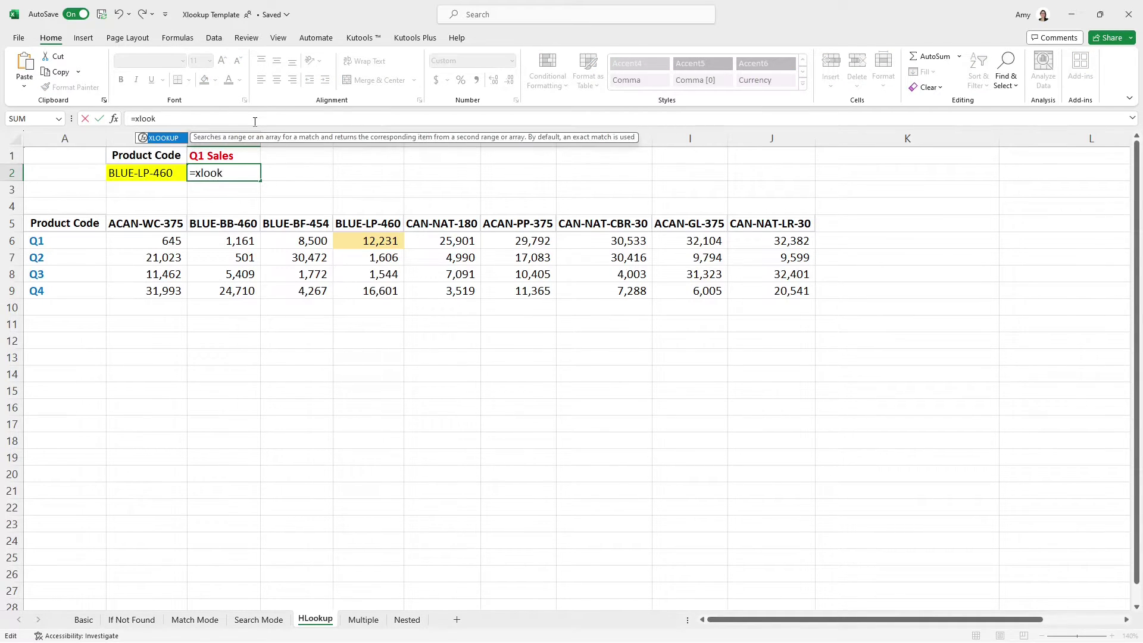
{"action": "key", "text": "Tab"}
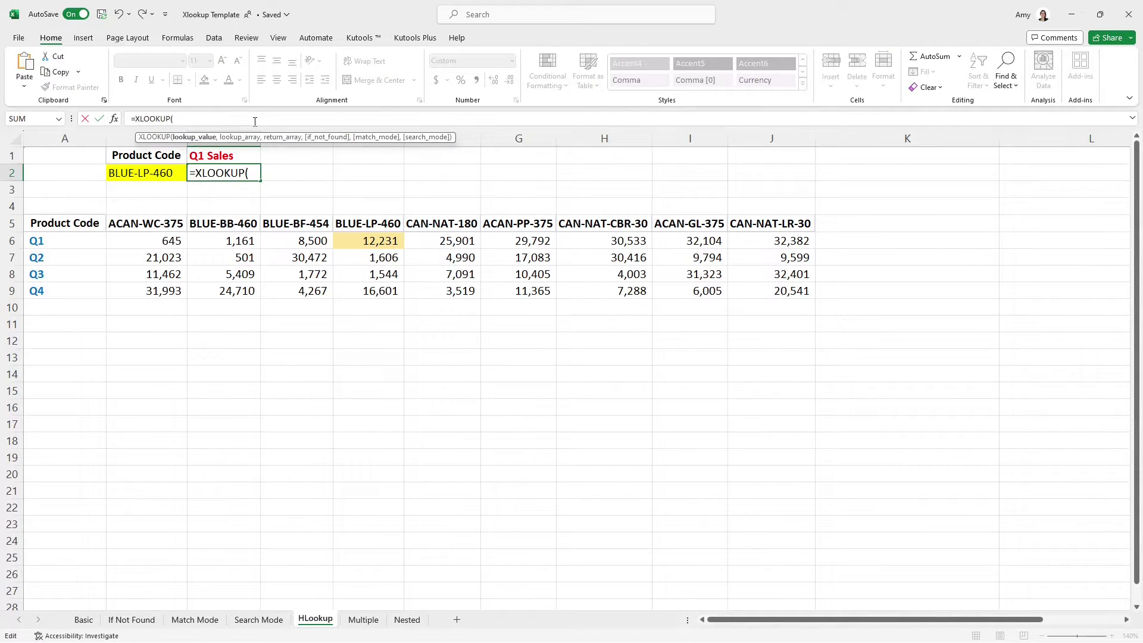
{"action": "left_click", "coordinate": [175, 172]}
{"action": "type", "text": ","}
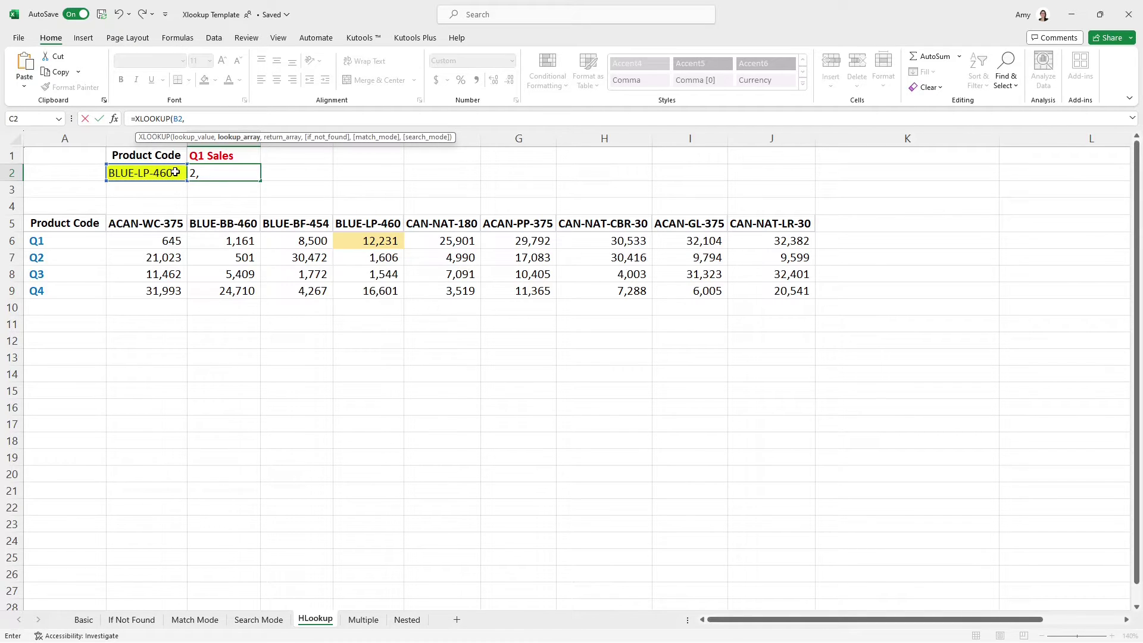
{"action": "left_click_drag", "start_coordinate": [117, 225], "coordinate": [739, 226]}
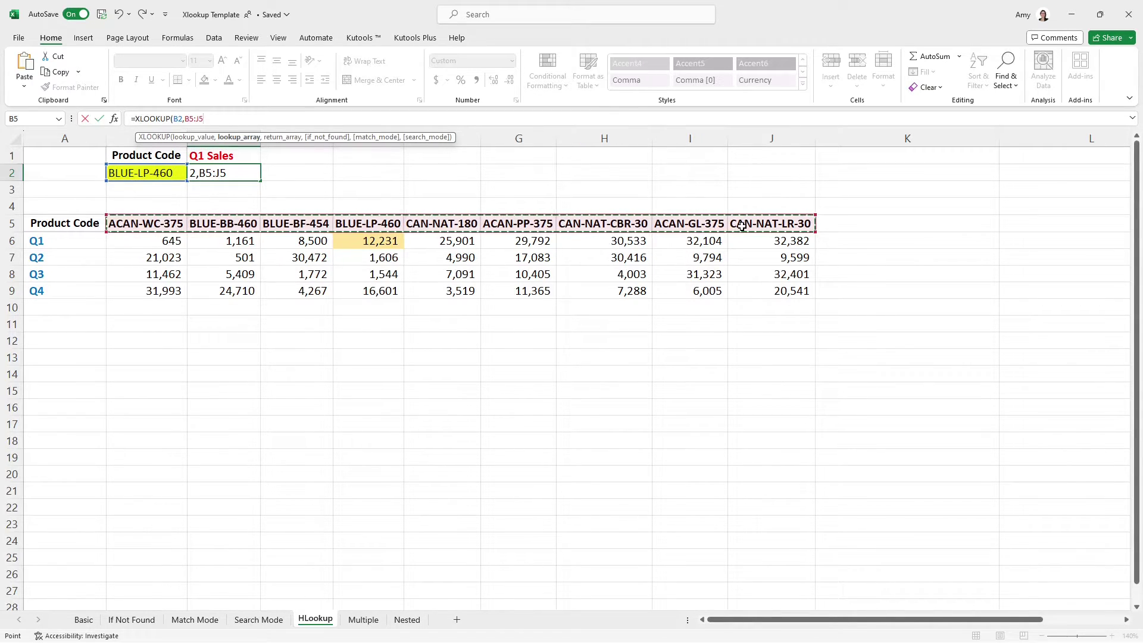
{"action": "key", "text": "F4"}
{"action": "type", "text": ","}
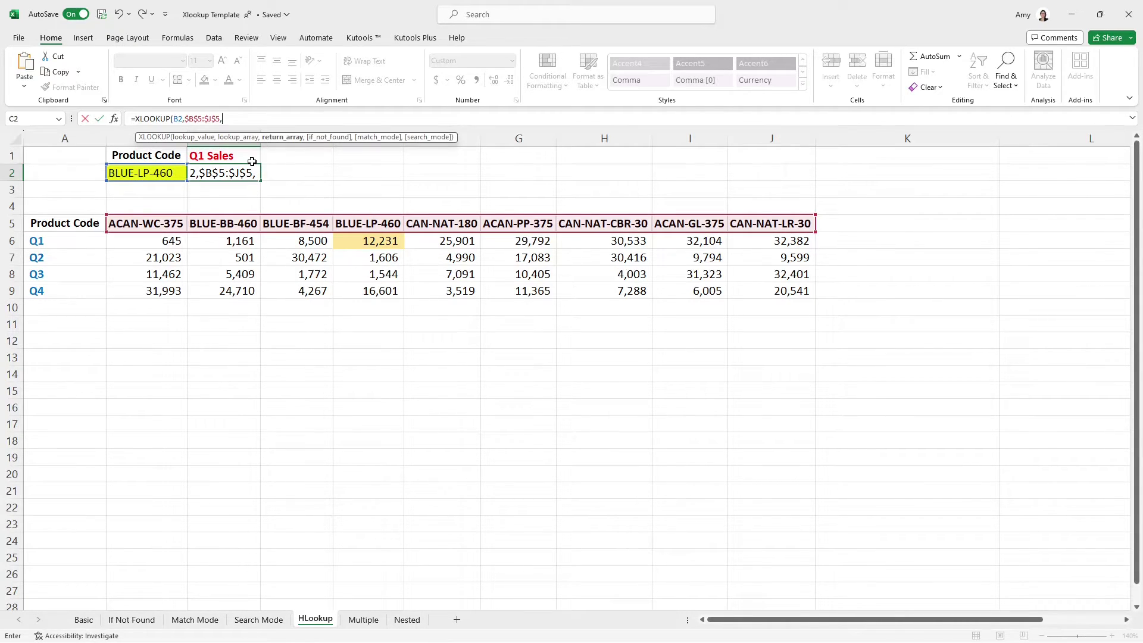
{"action": "left_click_drag", "start_coordinate": [125, 241], "coordinate": [756, 253]}
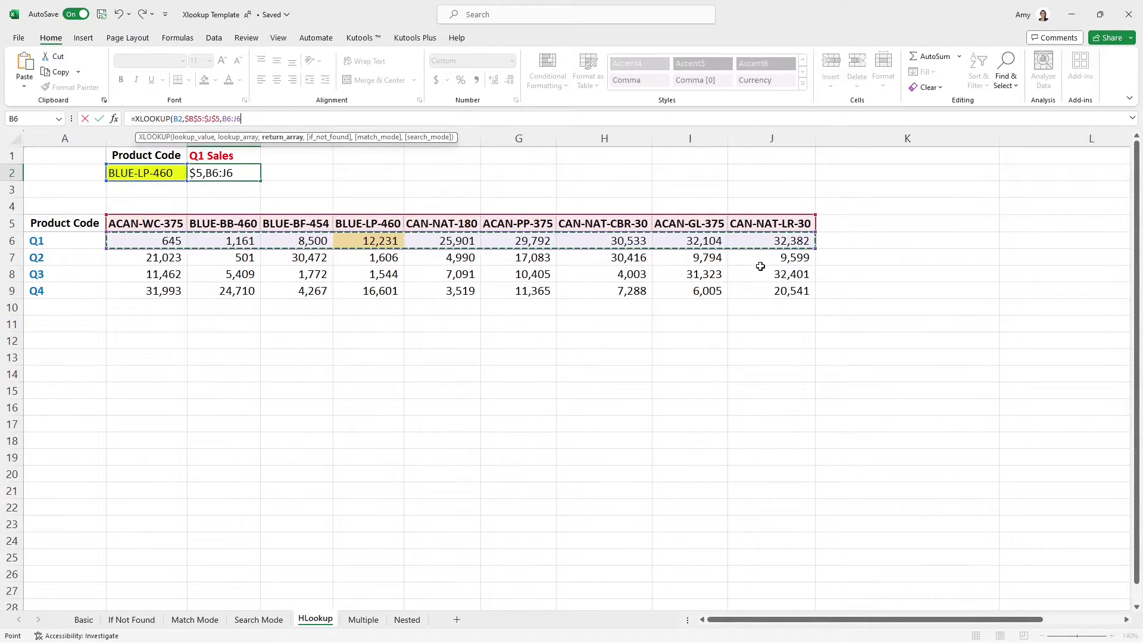
{"action": "key", "text": "F4"}
{"action": "type", "text": ")"}
{"action": "key", "text": "Return"}
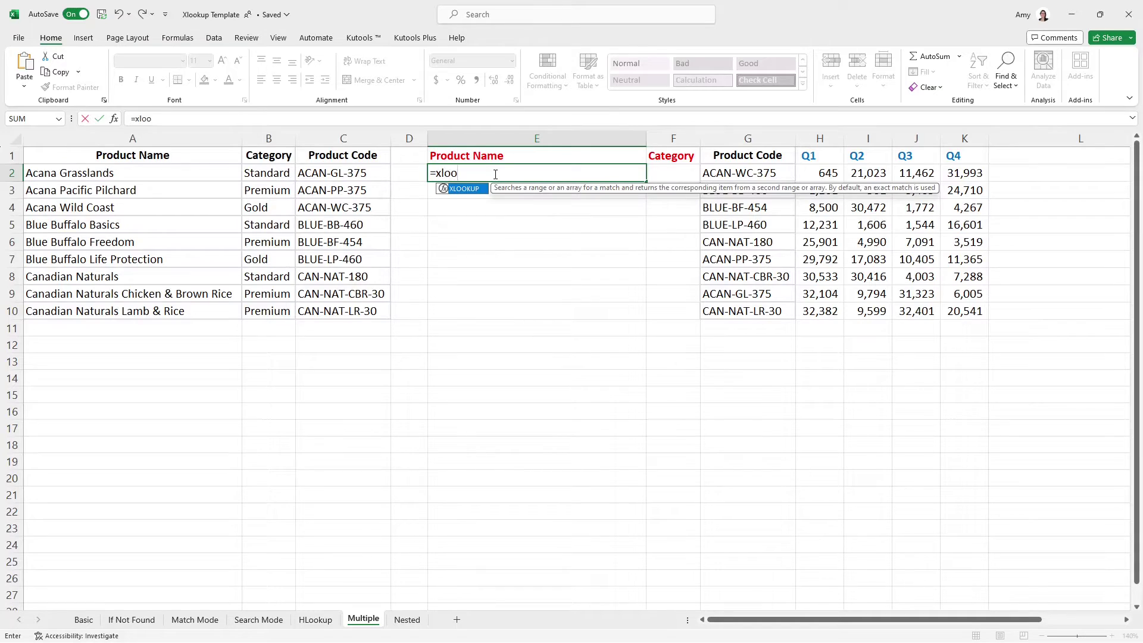
In E2, build =XLOOKUP(G2,$C$2:$C$10,$A$2:$B$10) to return both Product Name and Category.
{"action": "key", "text": "Tab"}
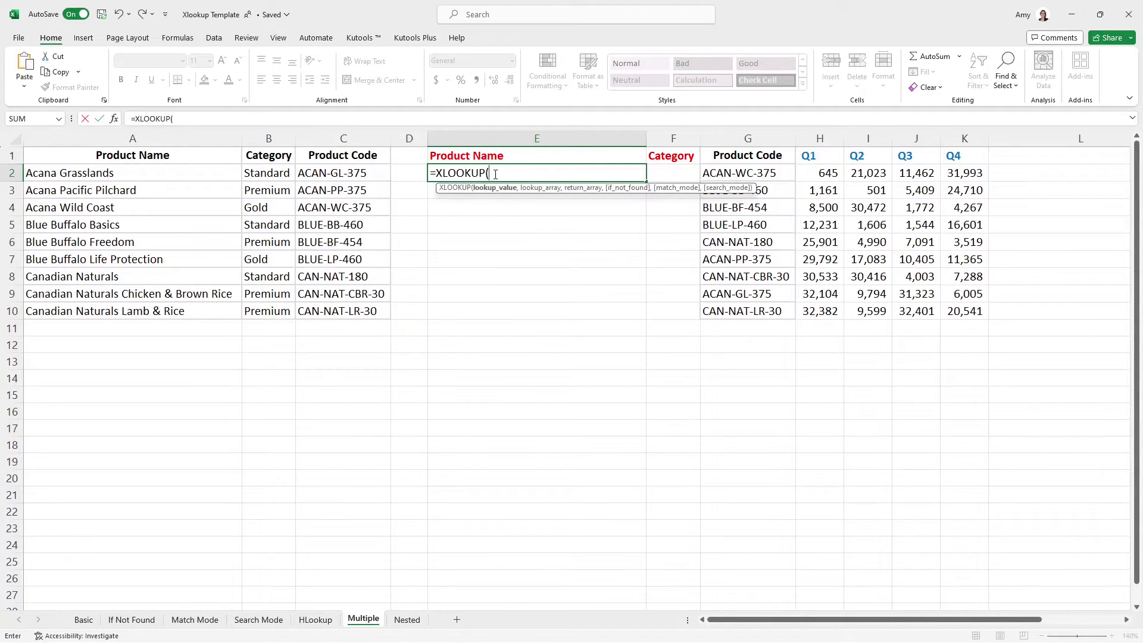
{"action": "left_click", "coordinate": [787, 172]}
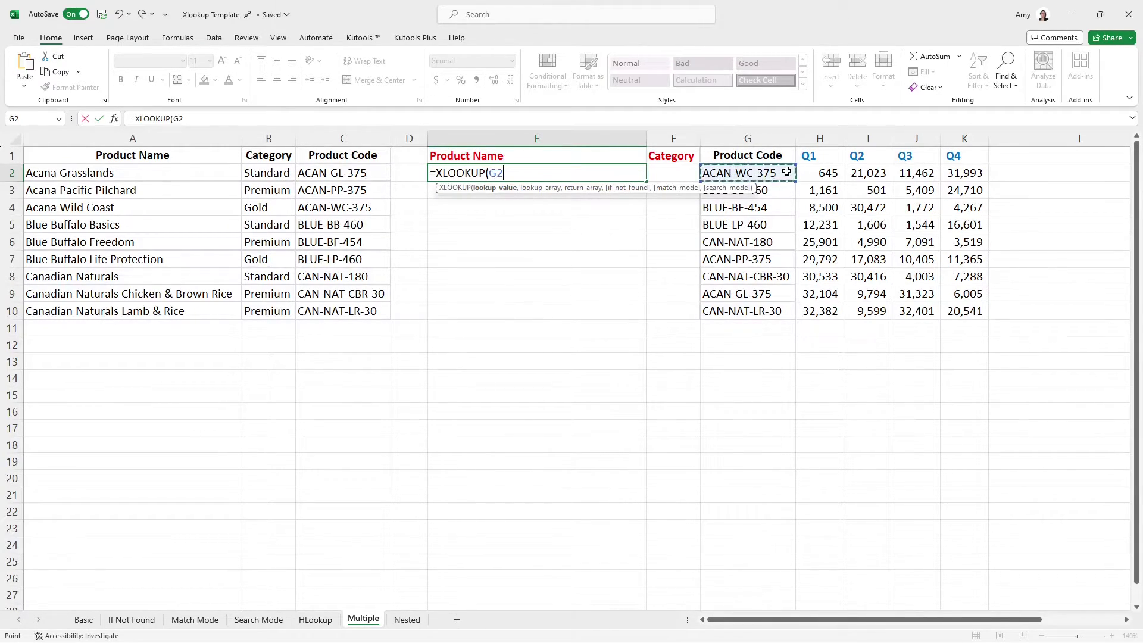
{"action": "type", "text": ","}
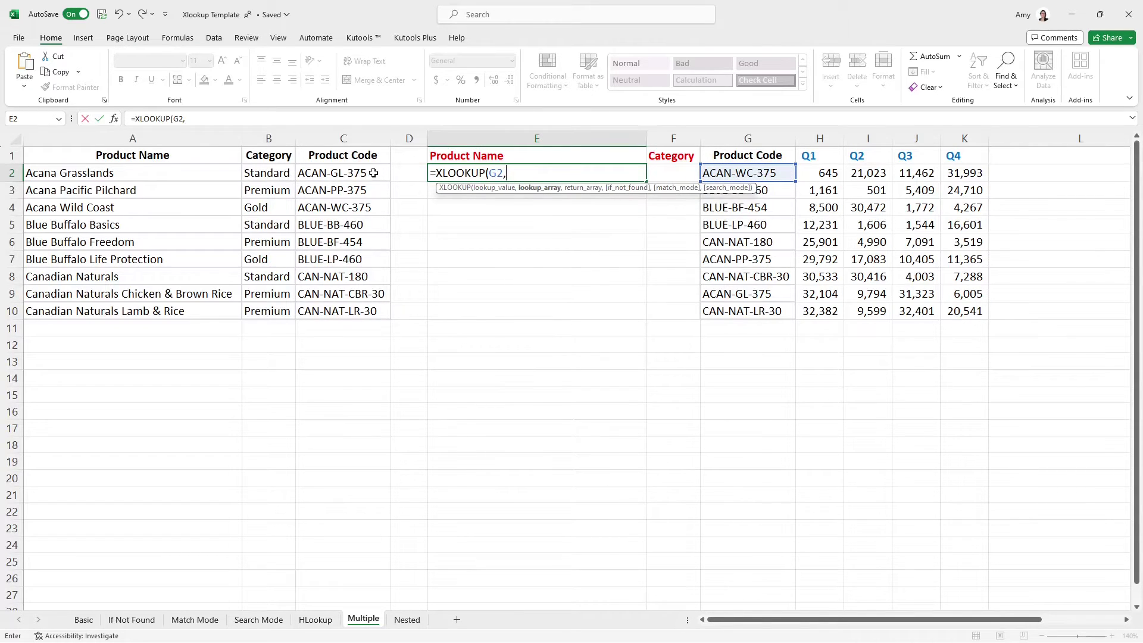
{"action": "left_click_drag", "start_coordinate": [373, 172], "coordinate": [368, 315]}
{"action": "key", "text": "F4"}
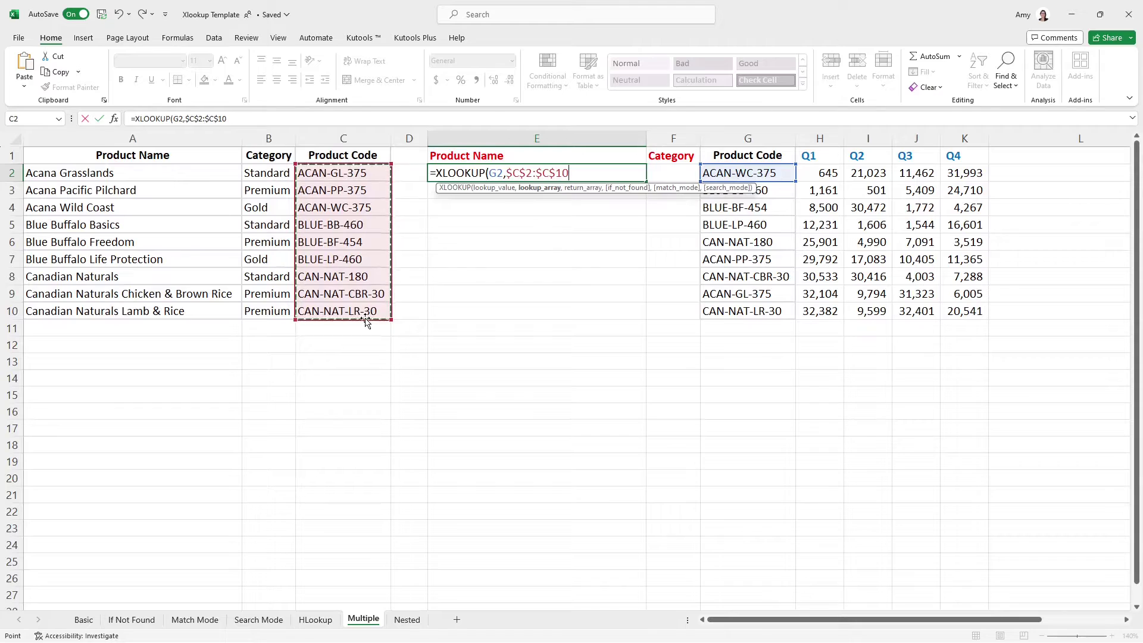
{"action": "type", "text": ","}
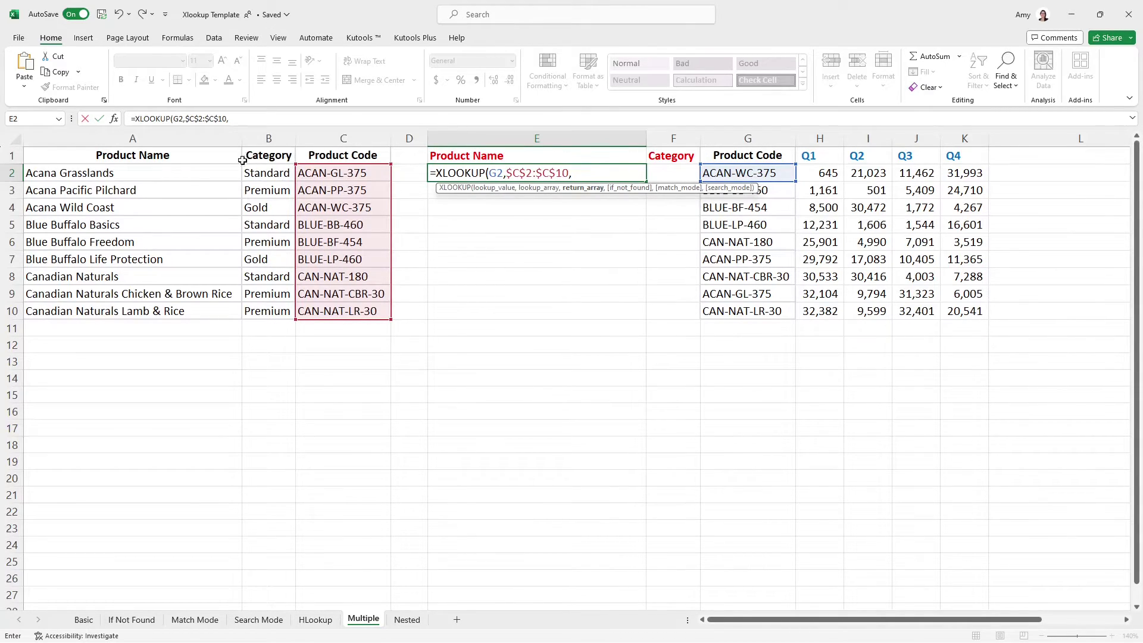
{"action": "left_click_drag", "start_coordinate": [176, 171], "coordinate": [272, 312]}
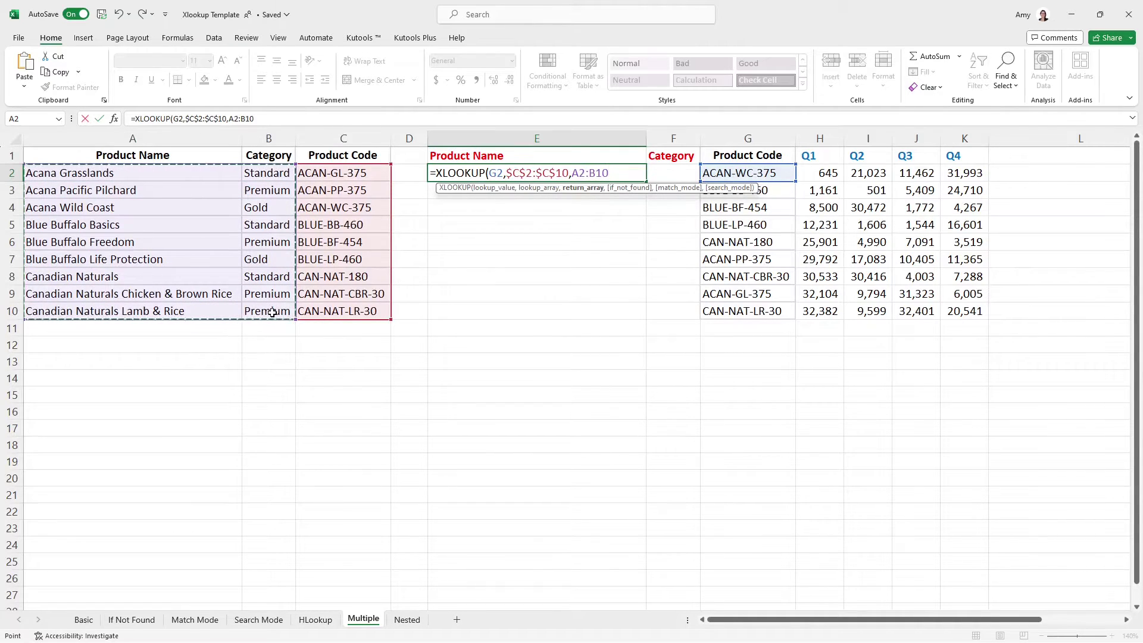
{"action": "key", "text": "F4"}
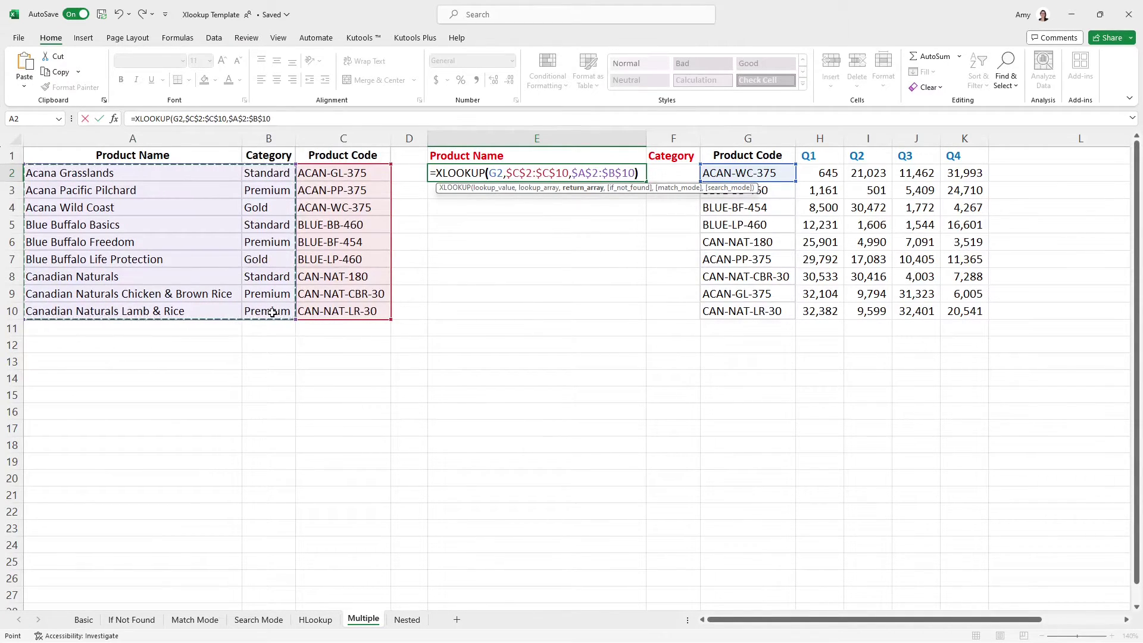
Commit the two-column lookup in E2, try filling it down to row 10, then revert to E2.
{"action": "type", "text": ")"}
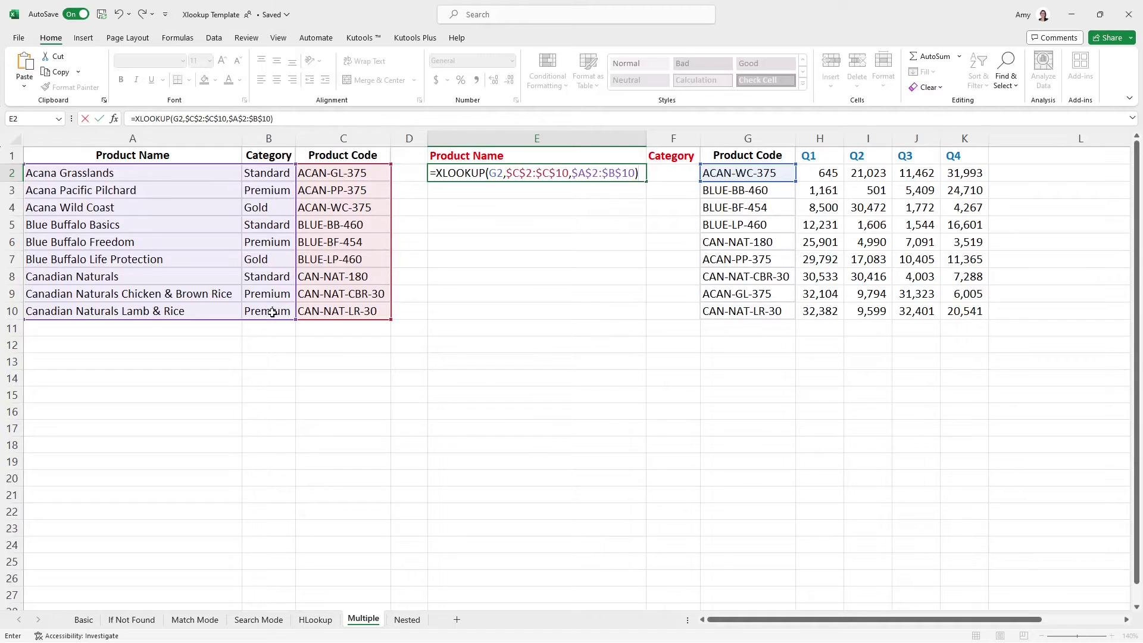
{"action": "key", "text": "Return"}
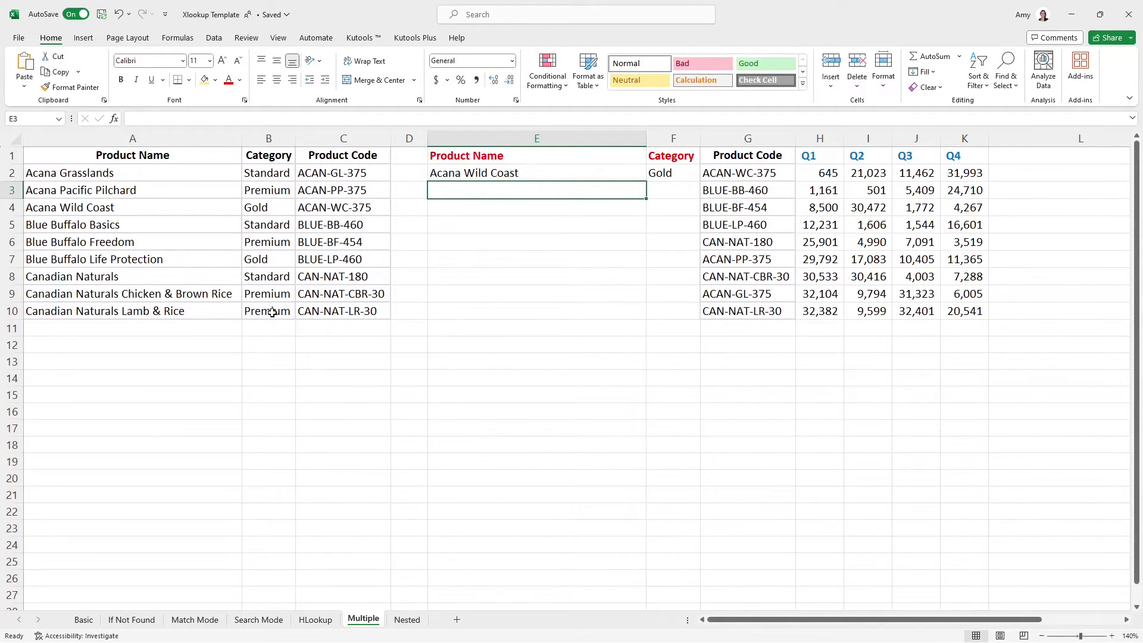
{"action": "left_click", "coordinate": [613, 175]}
{"action": "left_click_drag", "start_coordinate": [646, 181], "coordinate": [643, 327]}
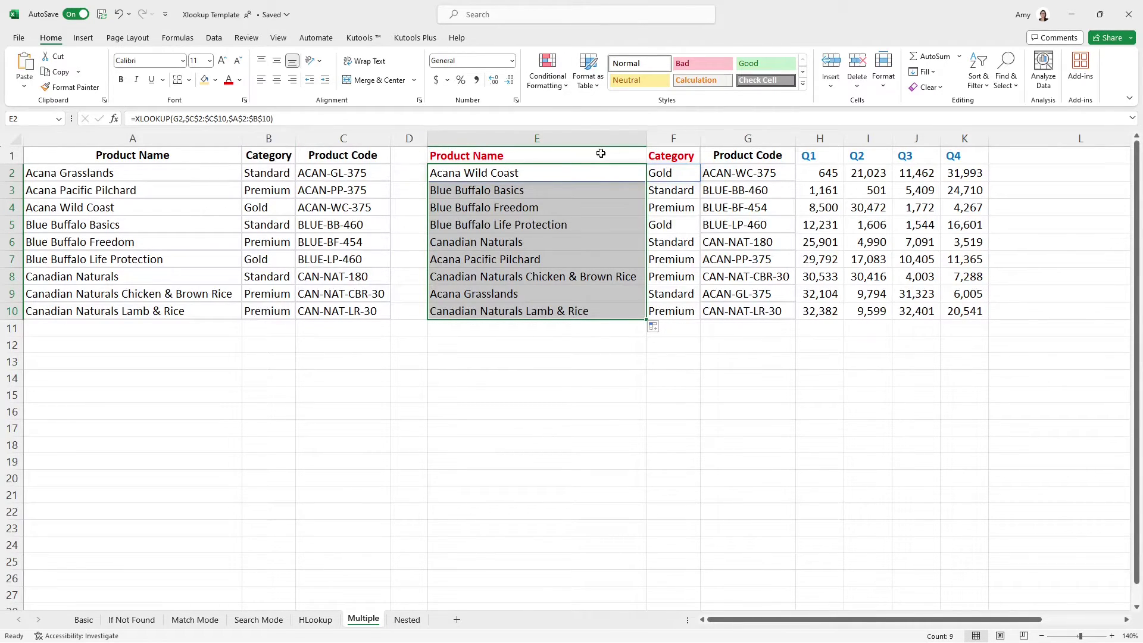
{"action": "left_click", "coordinate": [590, 170]}
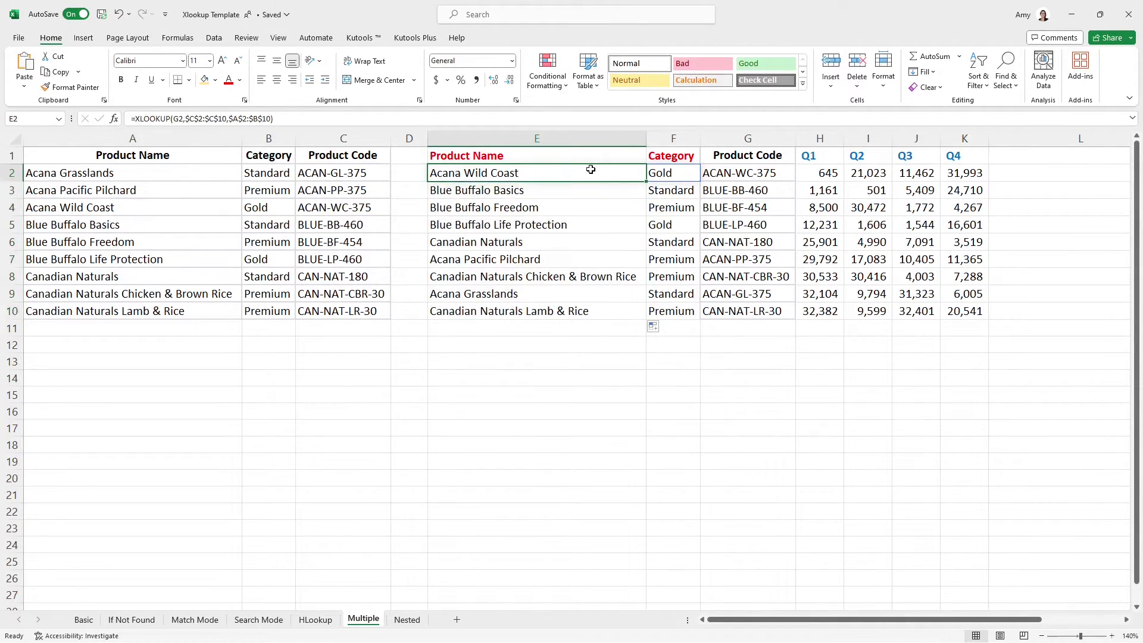
Check the category results and delete the lookup formula in E5, blanking row 5.
{"action": "left_click", "coordinate": [682, 190]}
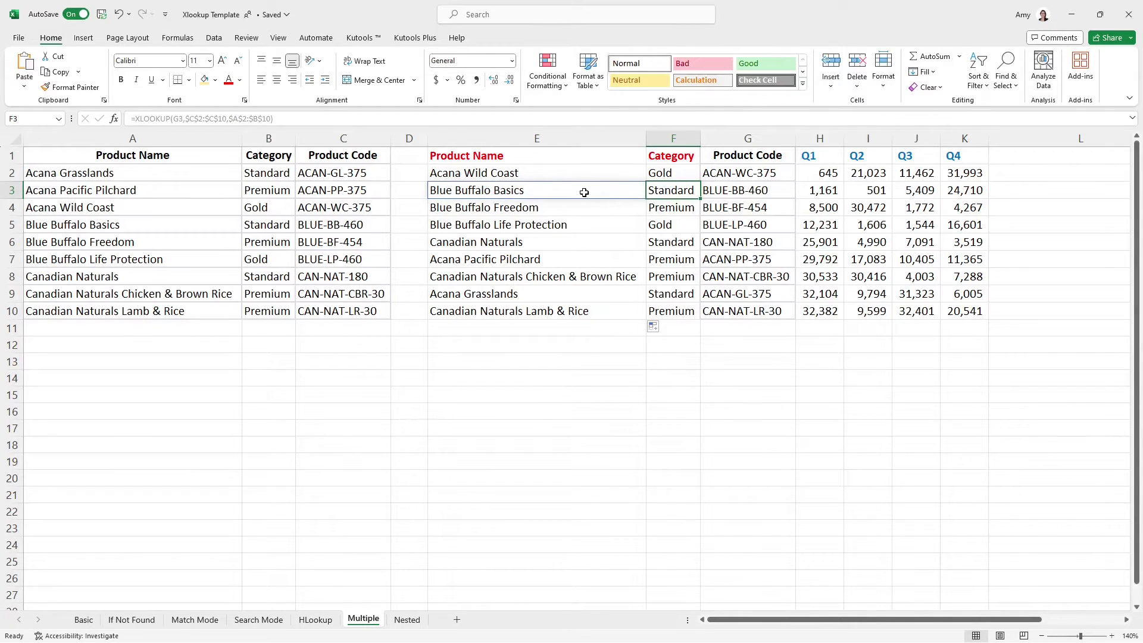
{"action": "left_click", "coordinate": [665, 210]}
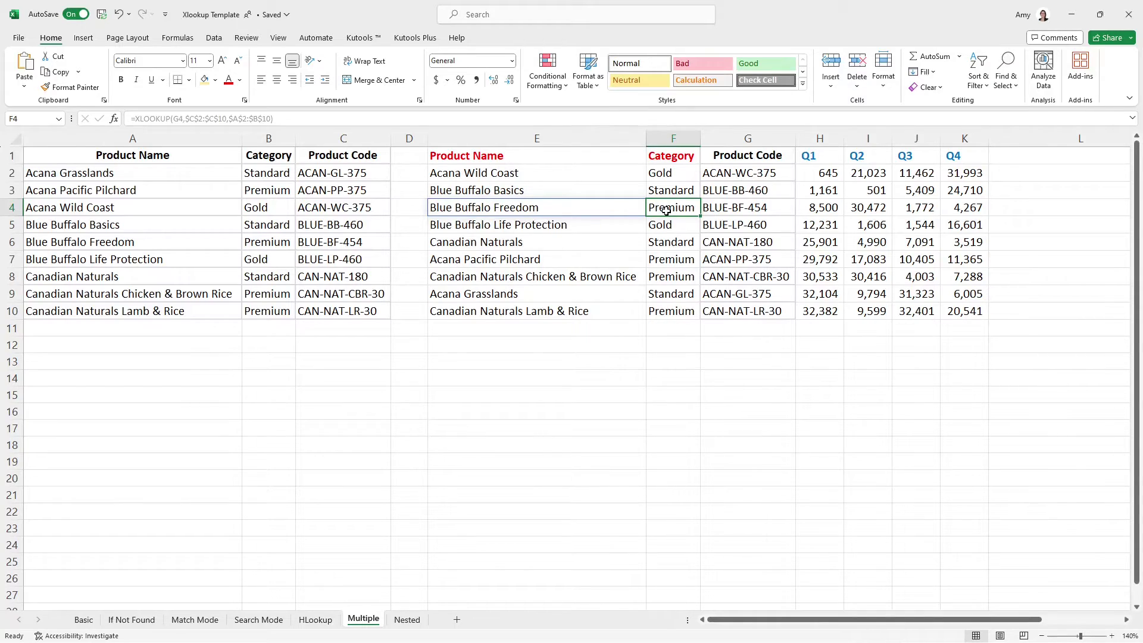
{"action": "key", "text": "Down"}
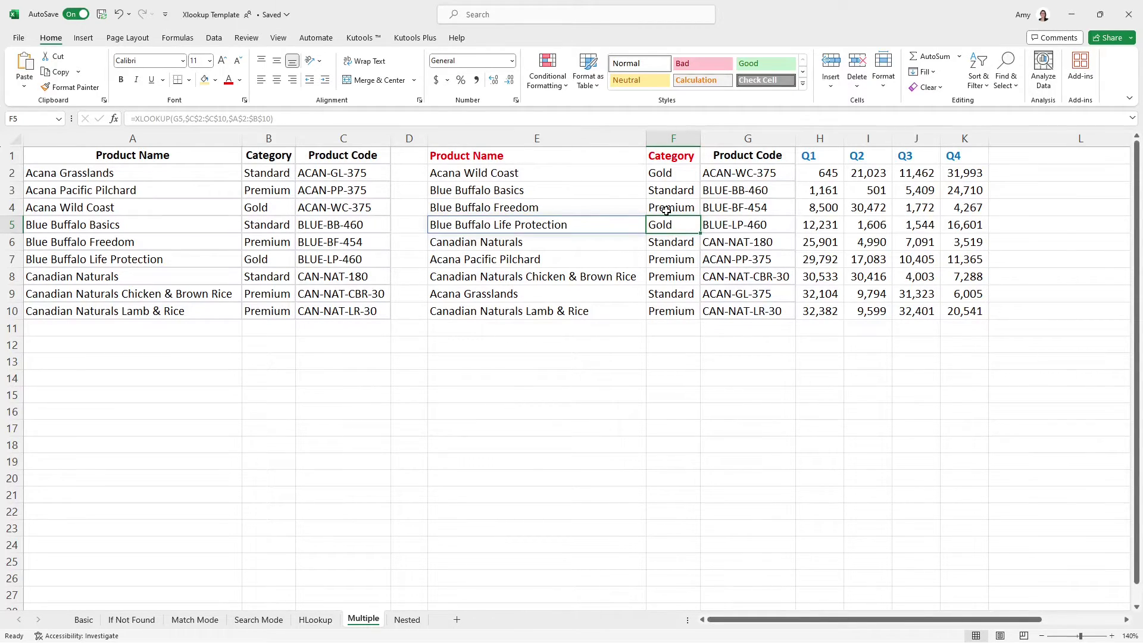
{"action": "left_click", "coordinate": [590, 222]}
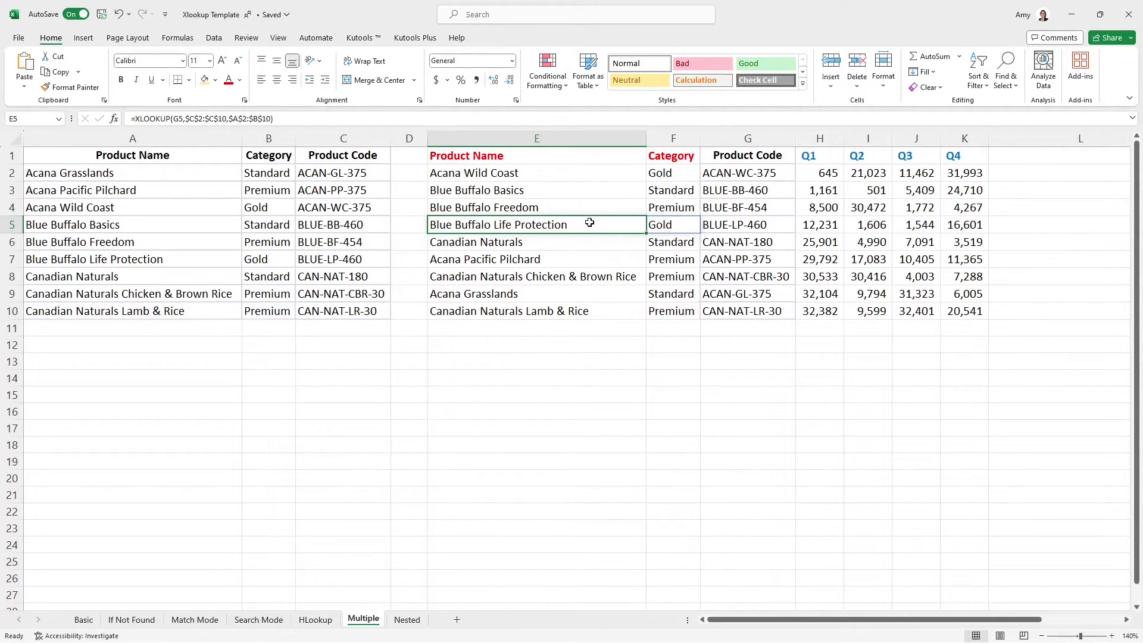
{"action": "key", "text": "Delete"}
{"action": "key", "text": "Down"}
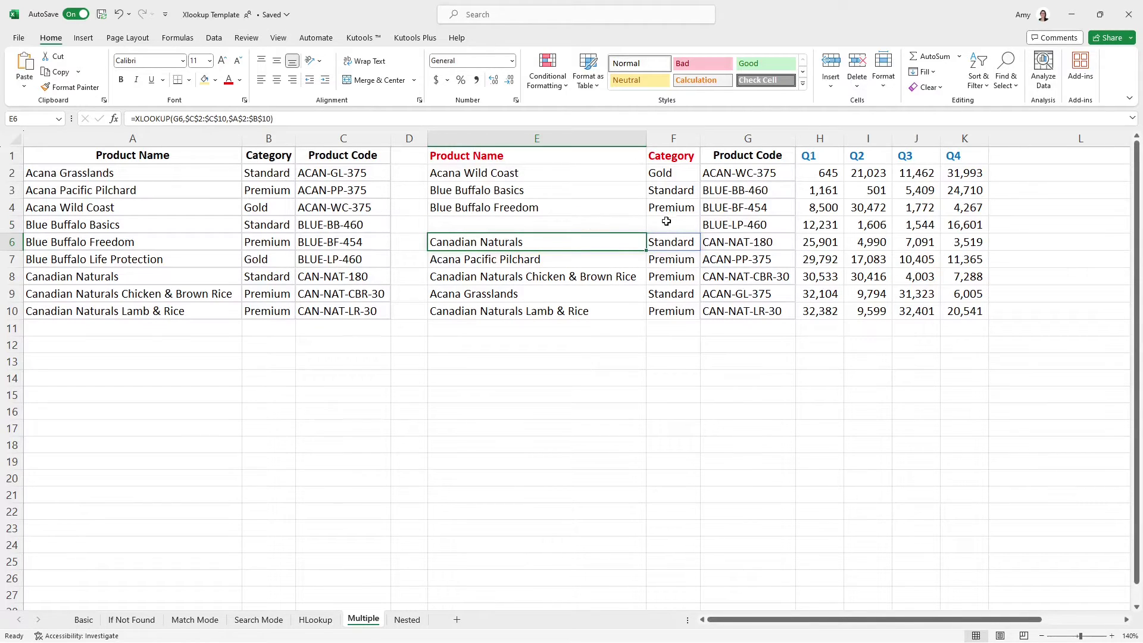
{"action": "left_click", "coordinate": [584, 171]}
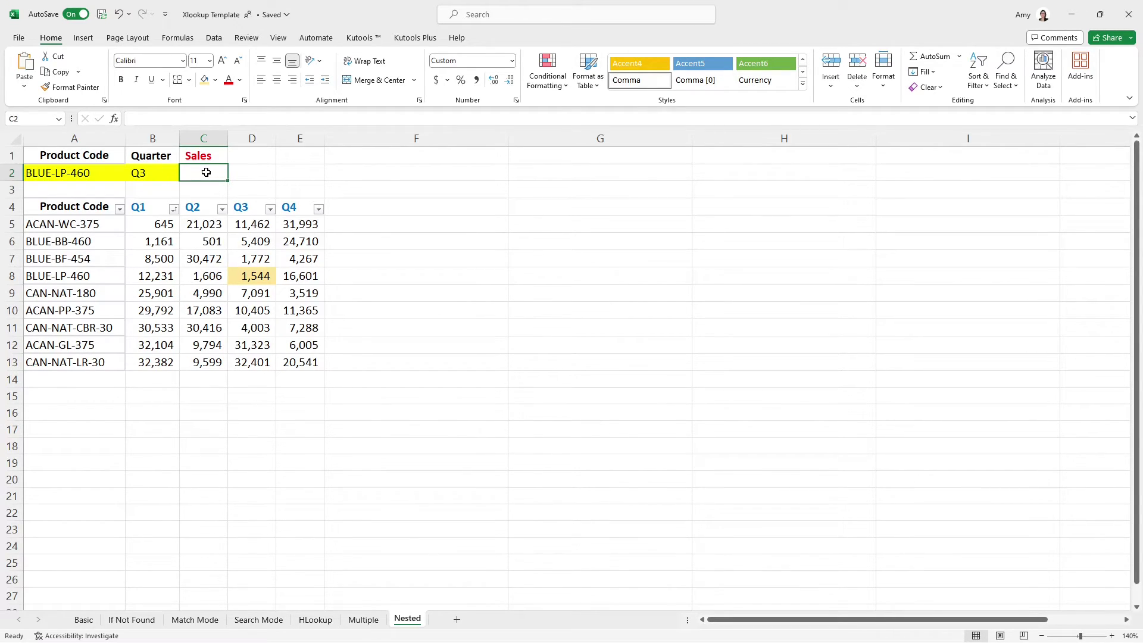
Start an XLOOKUP in C2 matching A2's code BLUE-LP-460 against $A$5:$A$13.
{"action": "left_click", "coordinate": [201, 118]}
{"action": "type", "text": "=xlo"}
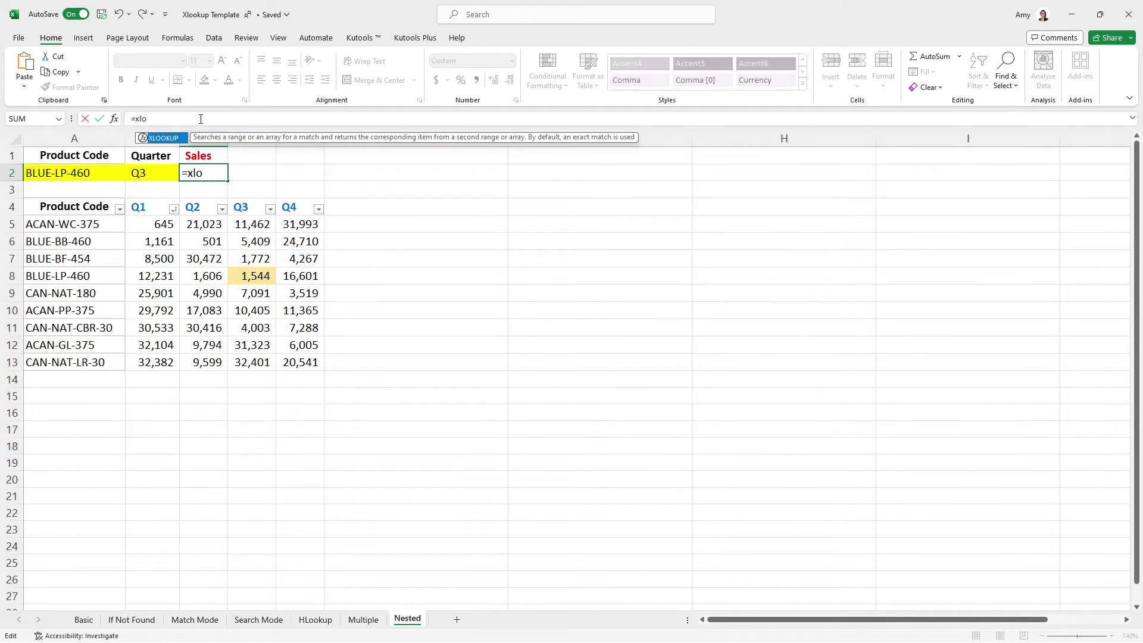
{"action": "key", "text": "Tab"}
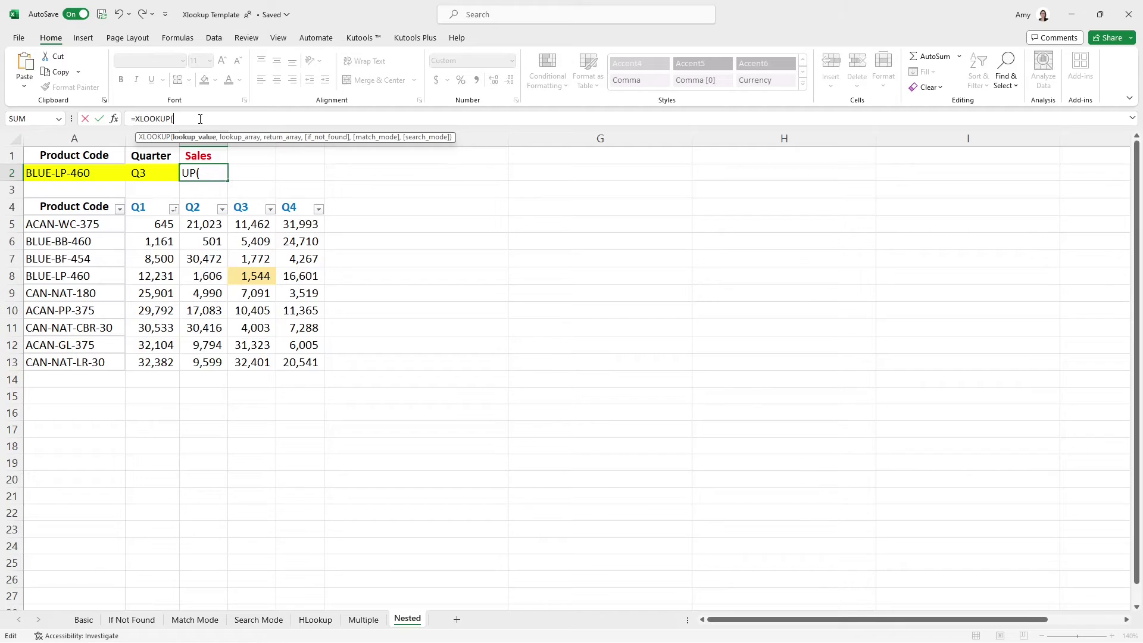
{"action": "left_click", "coordinate": [111, 173]}
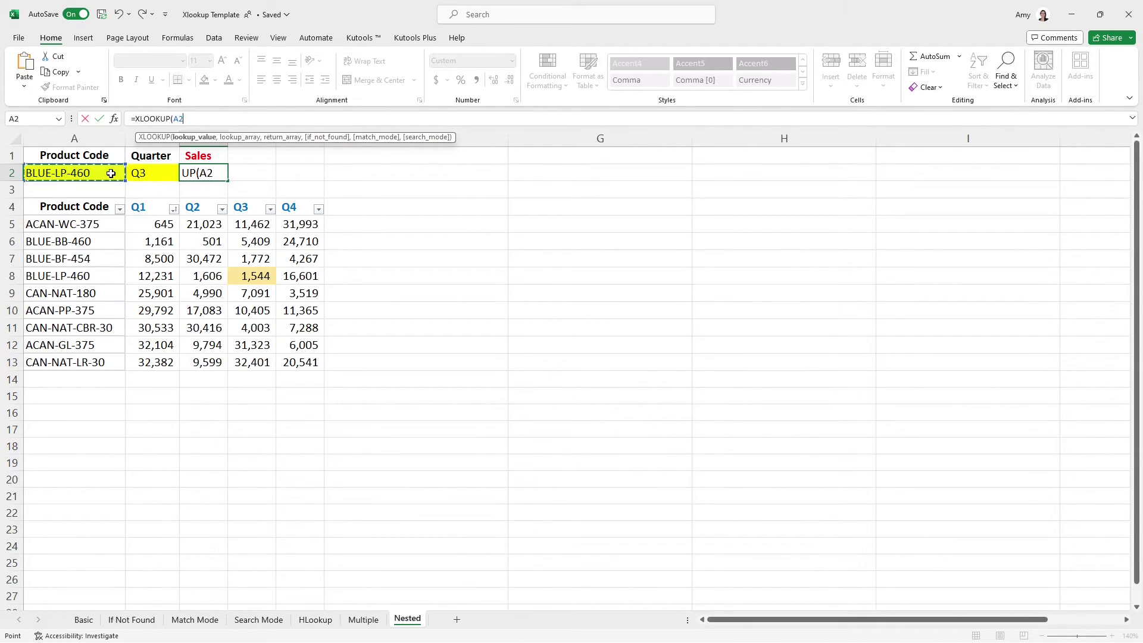
{"action": "type", "text": ","}
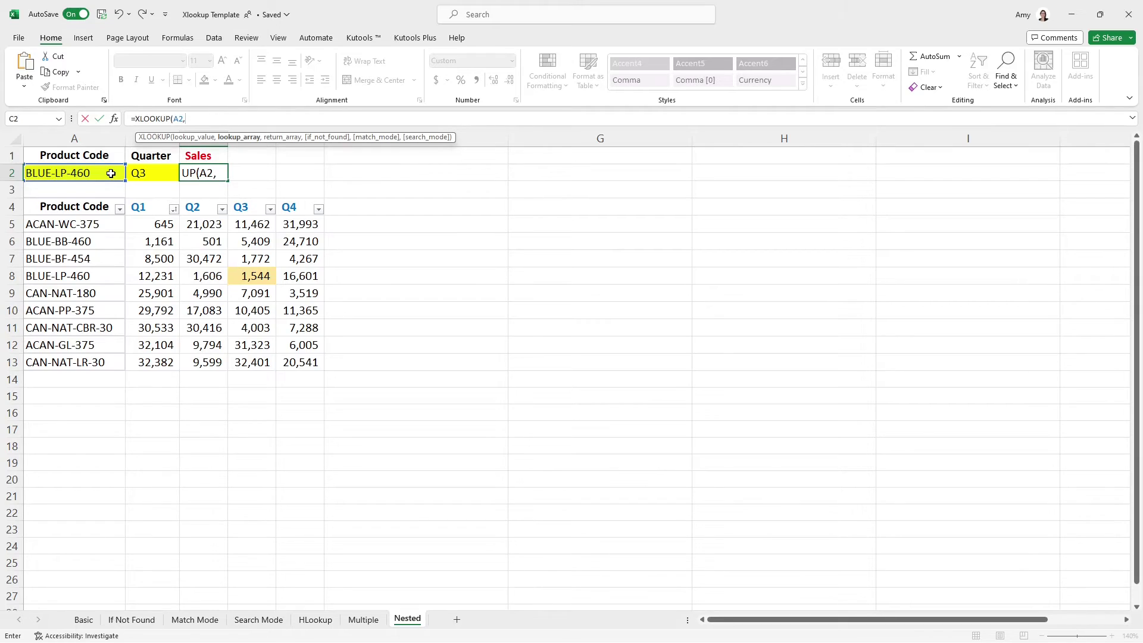
{"action": "left_click_drag", "start_coordinate": [110, 224], "coordinate": [88, 361]}
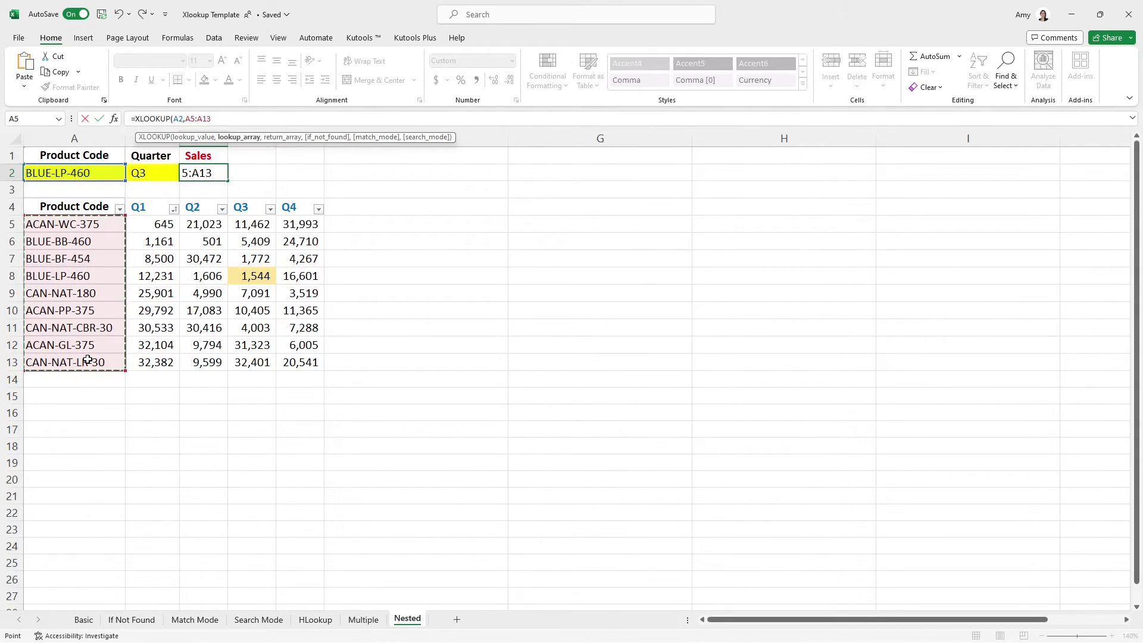
{"action": "key", "text": "F4"}
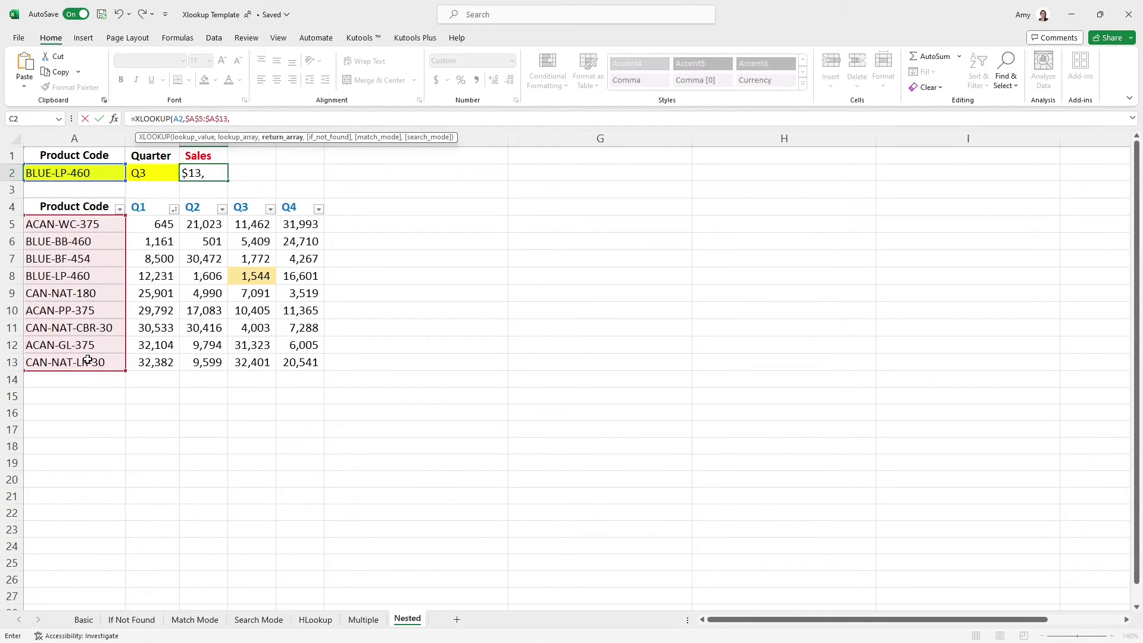
Add an inner XLOOKUP matching B2's Q3 in $B$4:$E$4 and returning from $B$5:$E$13.
{"action": "type", "text": "xlo"}
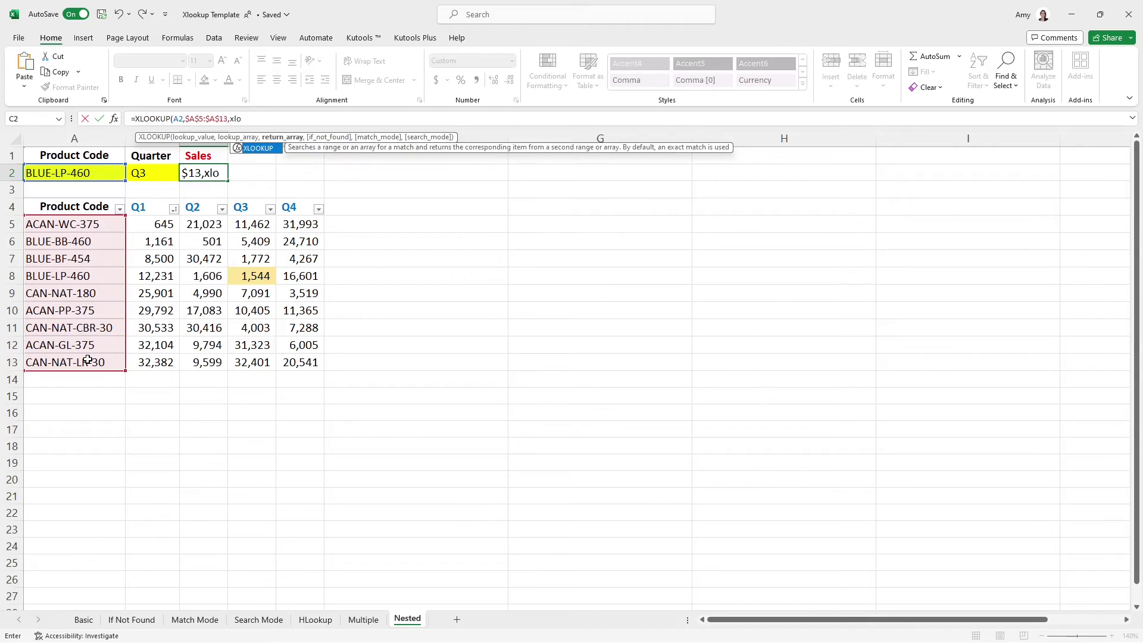
{"action": "type", "text": "okup"}
{"action": "key", "text": "Tab"}
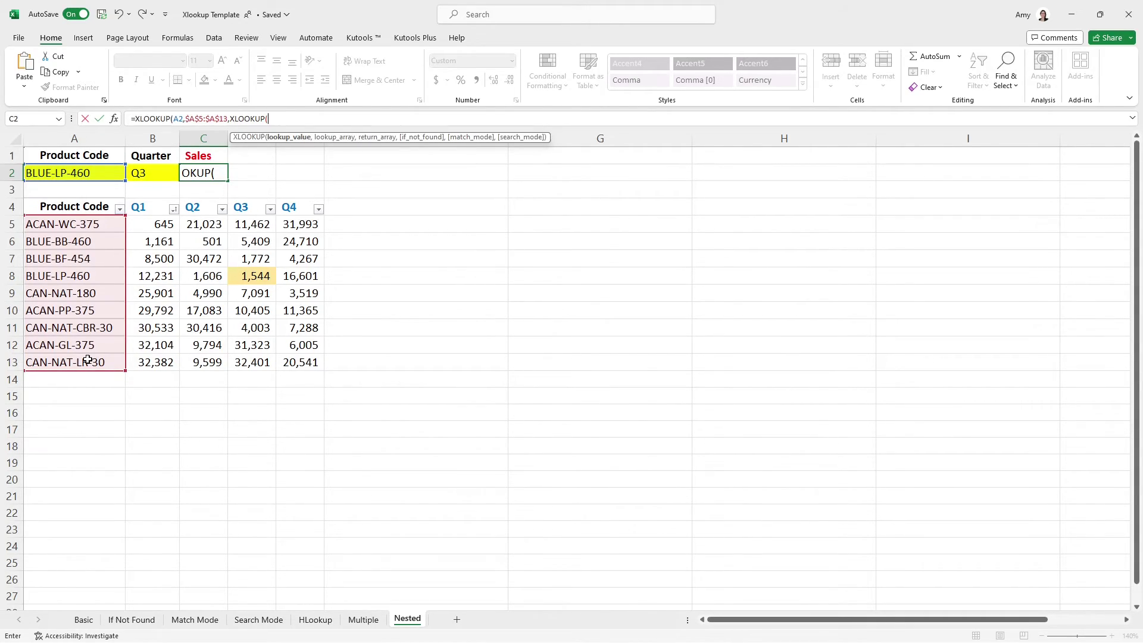
{"action": "left_click", "coordinate": [168, 174]}
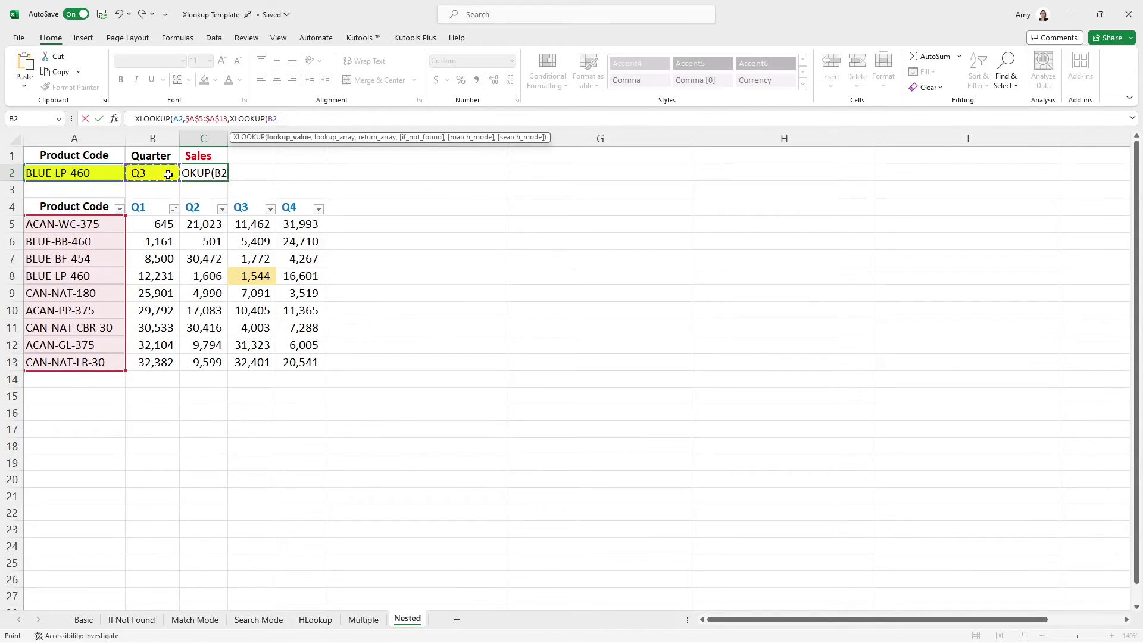
{"action": "type", "text": ","}
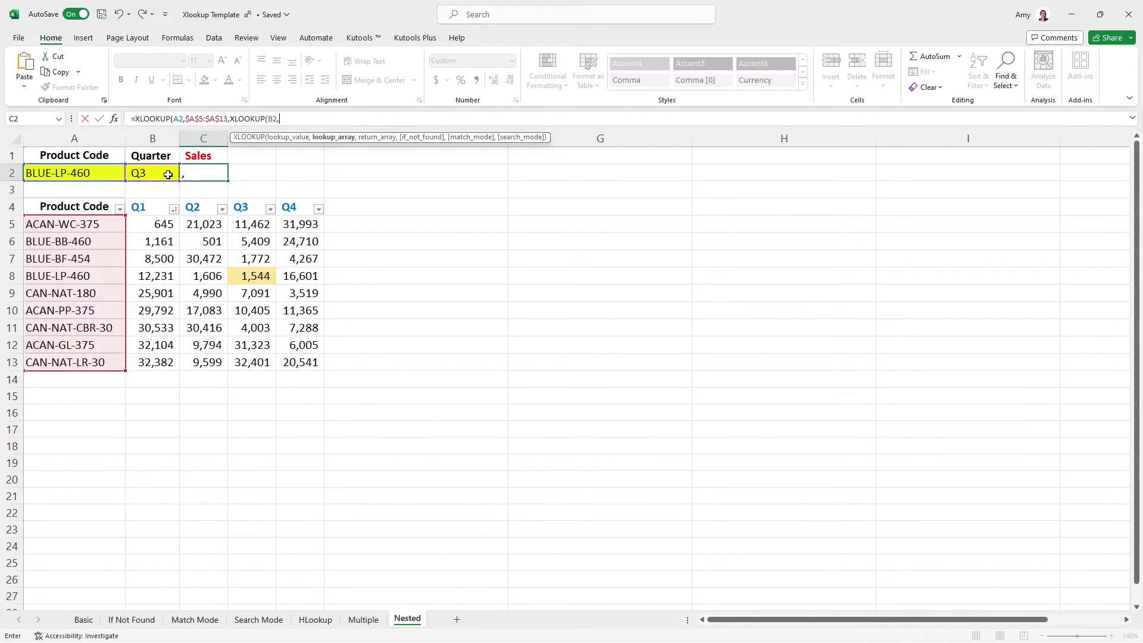
{"action": "left_click_drag", "start_coordinate": [149, 205], "coordinate": [296, 206]}
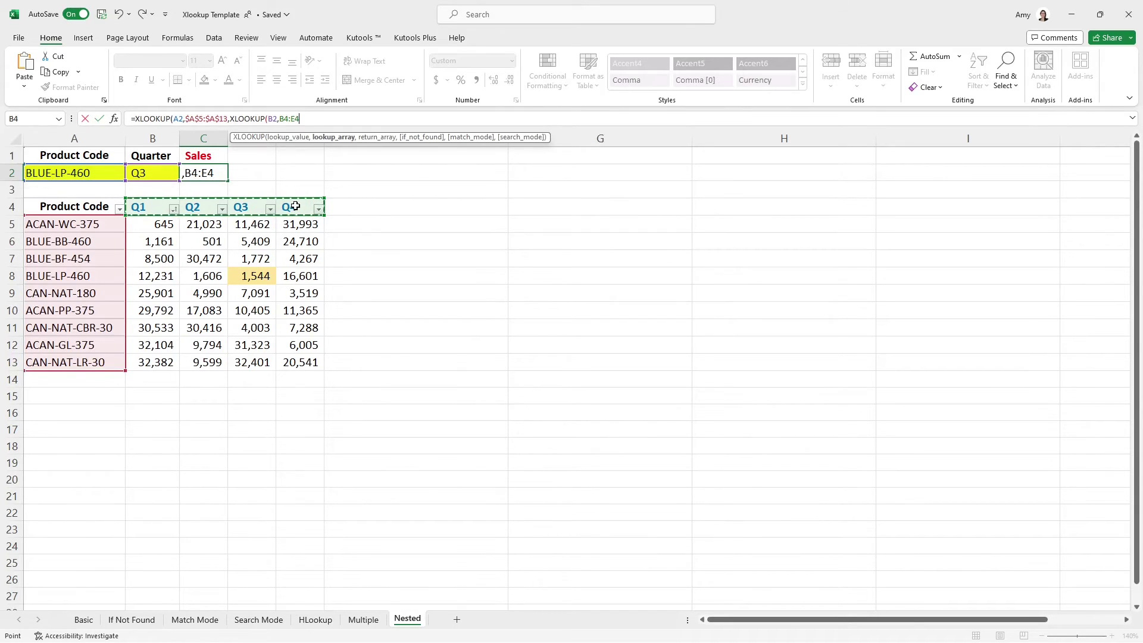
{"action": "key", "text": "F4"}
{"action": "type", "text": ","}
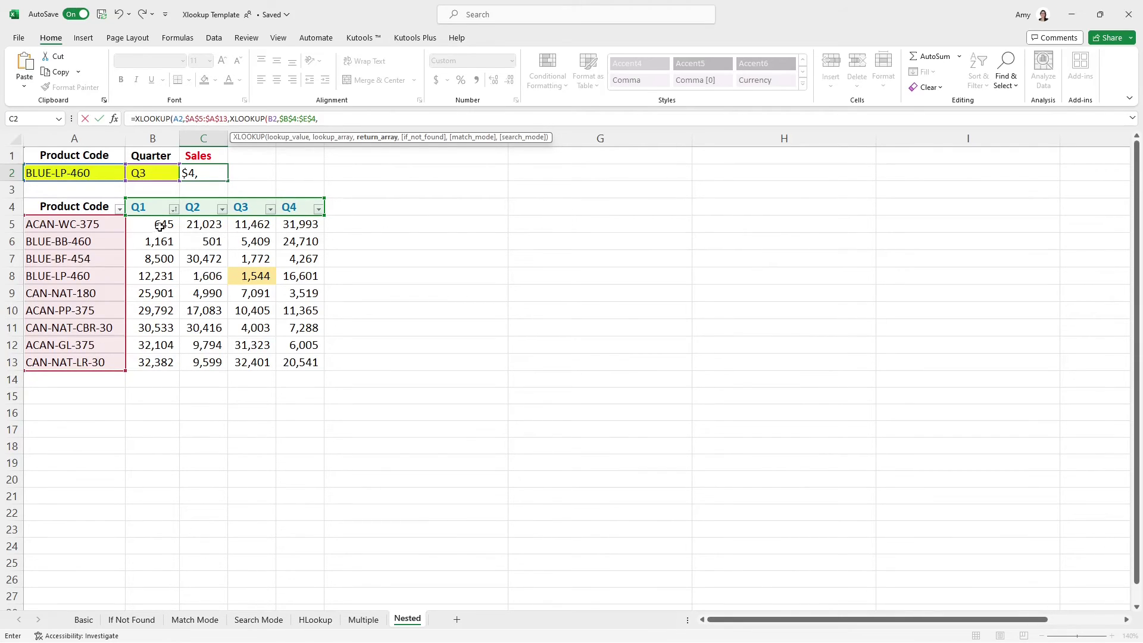
{"action": "left_click_drag", "start_coordinate": [159, 225], "coordinate": [302, 369]}
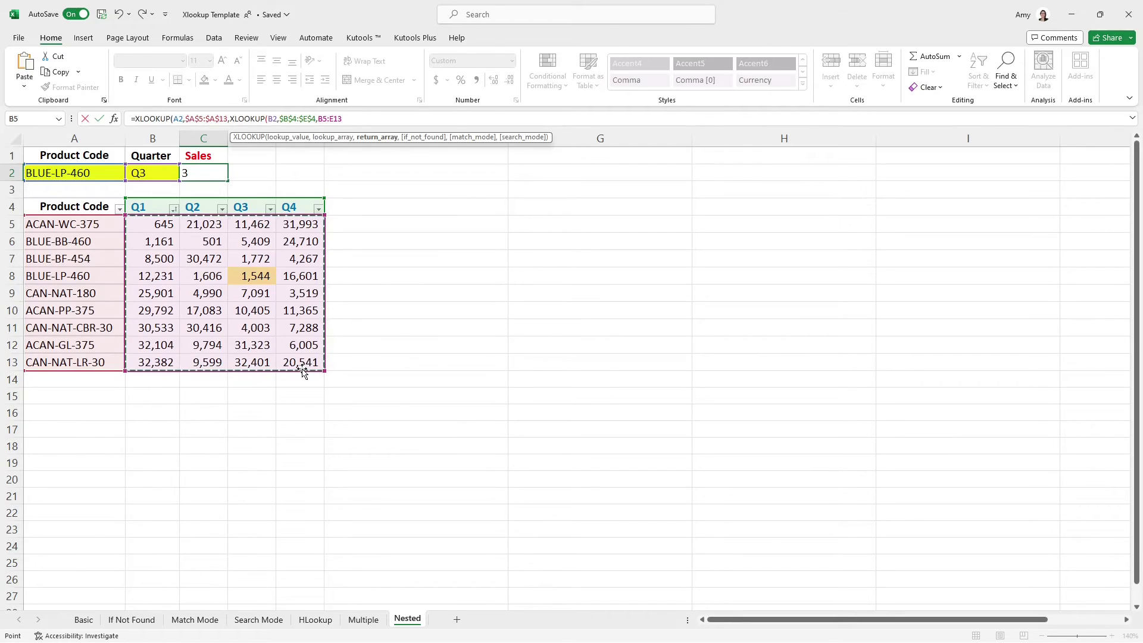
{"action": "key", "text": "F4"}
Close both XLOOKUP parentheses and commit the formula, returning 1,544.
{"action": "left_click", "coordinate": [379, 119]}
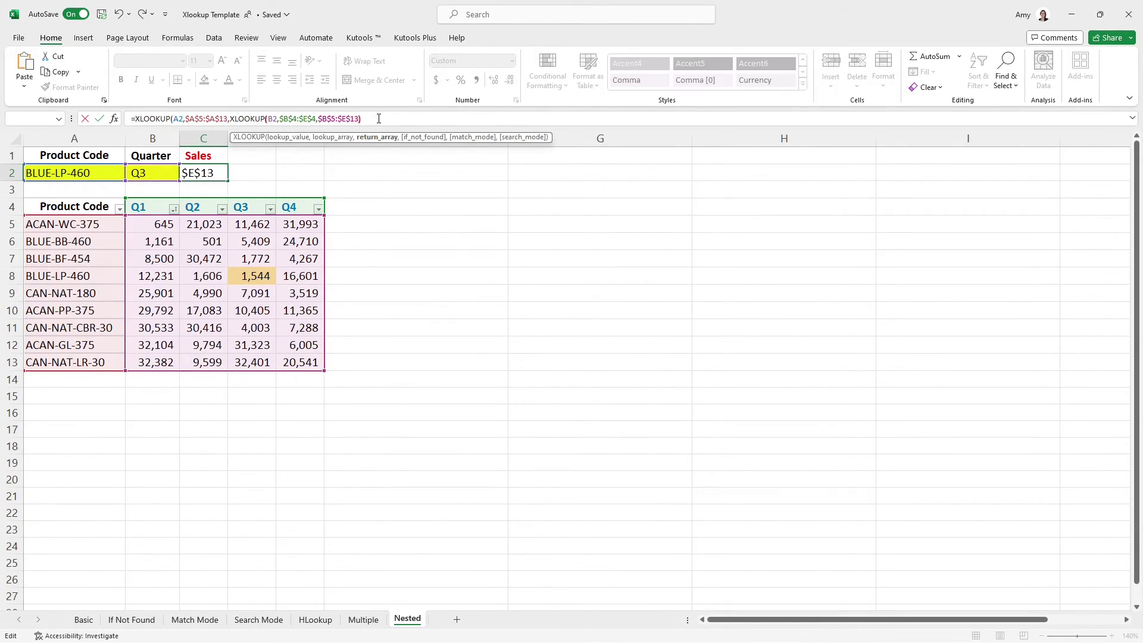
{"action": "type", "text": ")"}
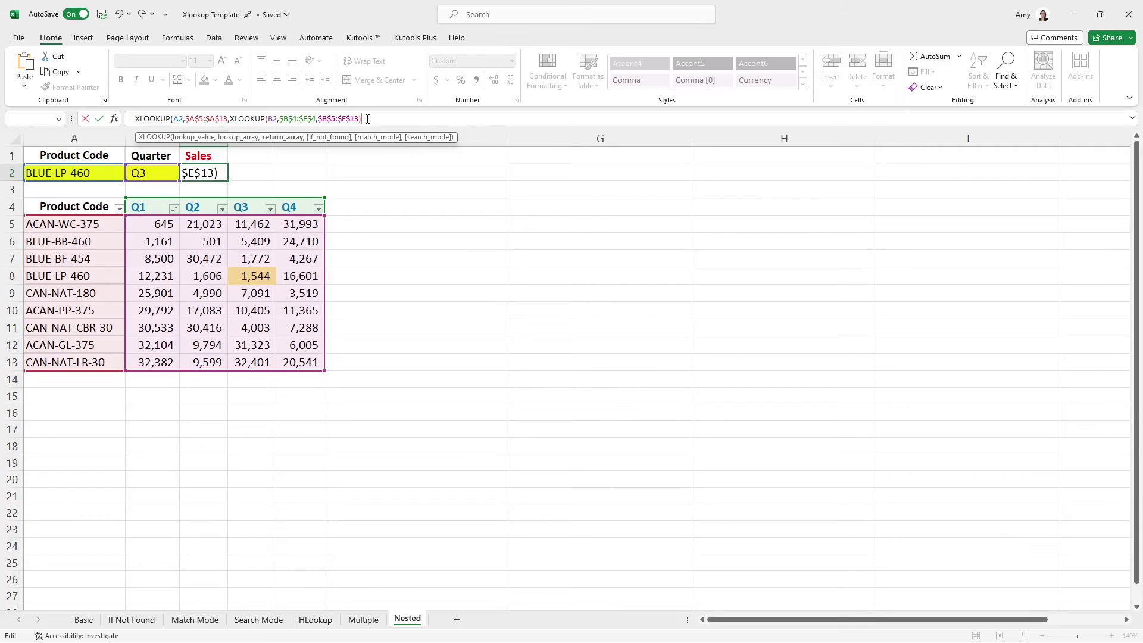
{"action": "type", "text": ")"}
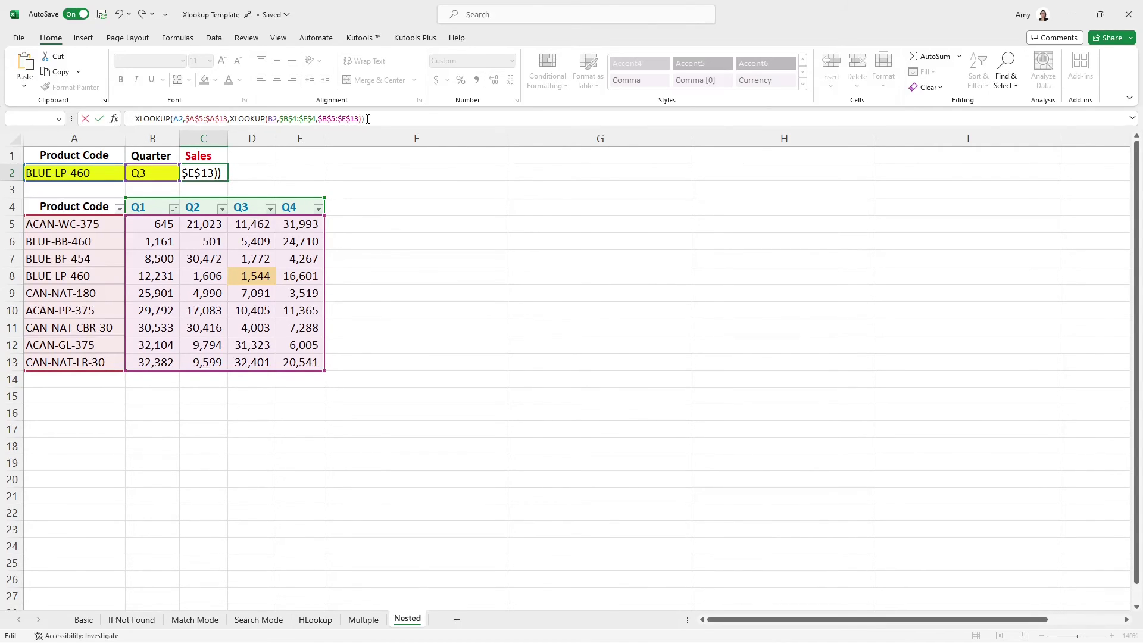
{"action": "key", "text": "Return"}
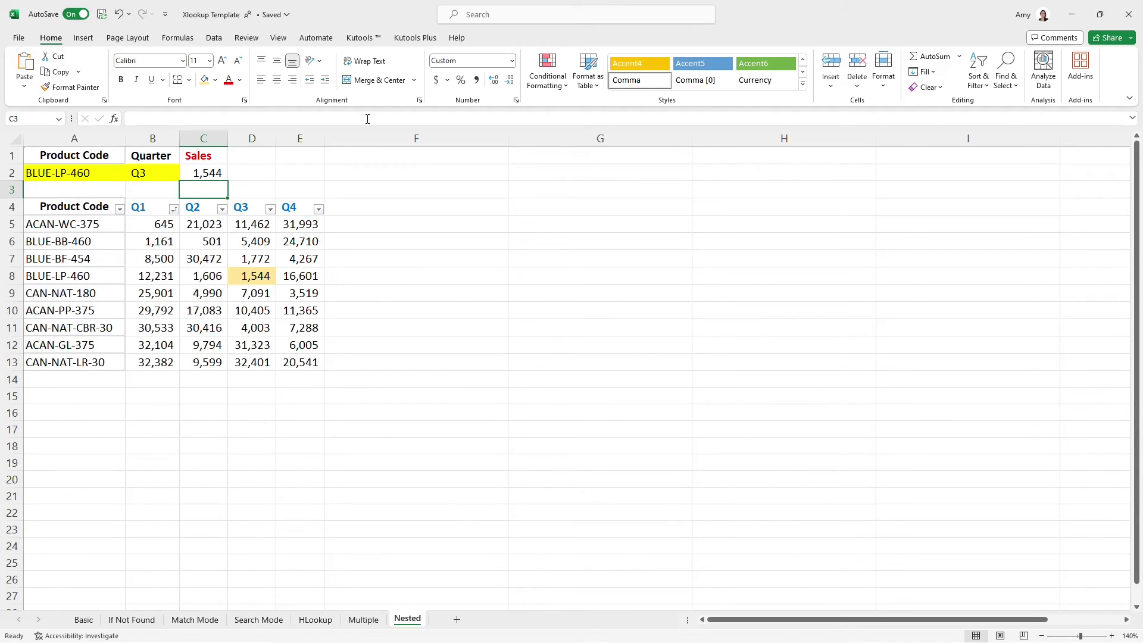
Select C2 and edit its nested XLOOKUP in the formula bar to highlight the ranges.
{"action": "left_click", "coordinate": [206, 176]}
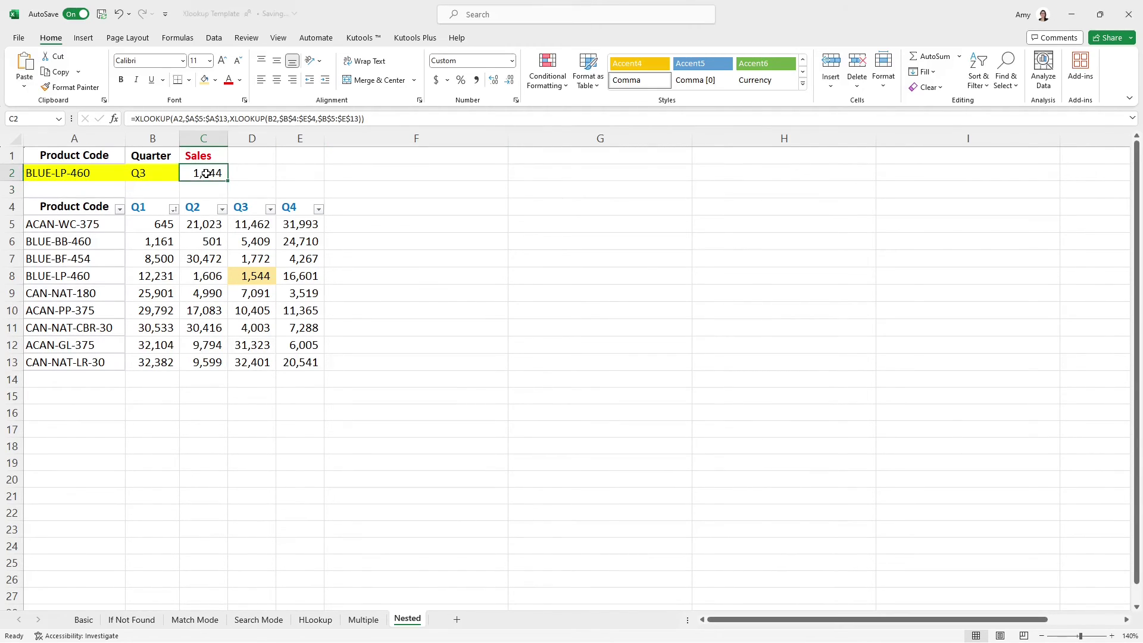
{"action": "left_click", "coordinate": [386, 118]}
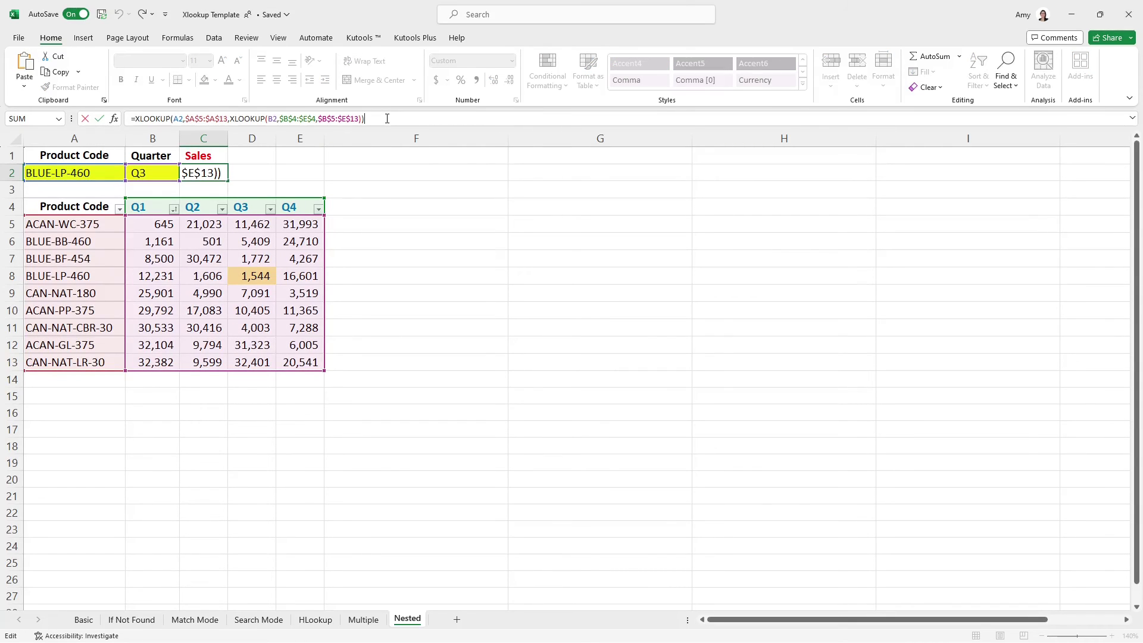